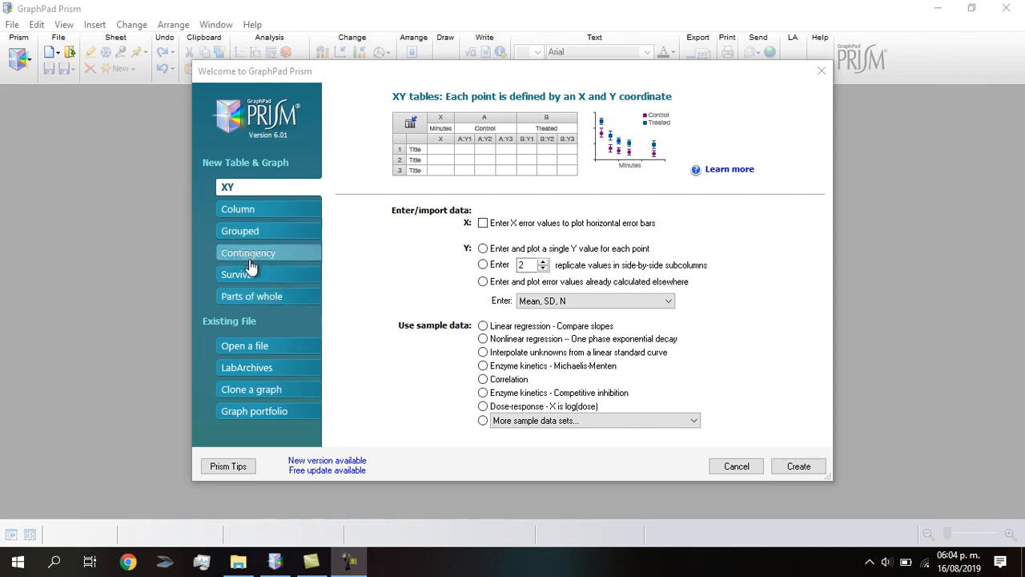
- Create a new Column table from the 'One-way ANOVA - Ordinary' sample data
left_click(250, 213)
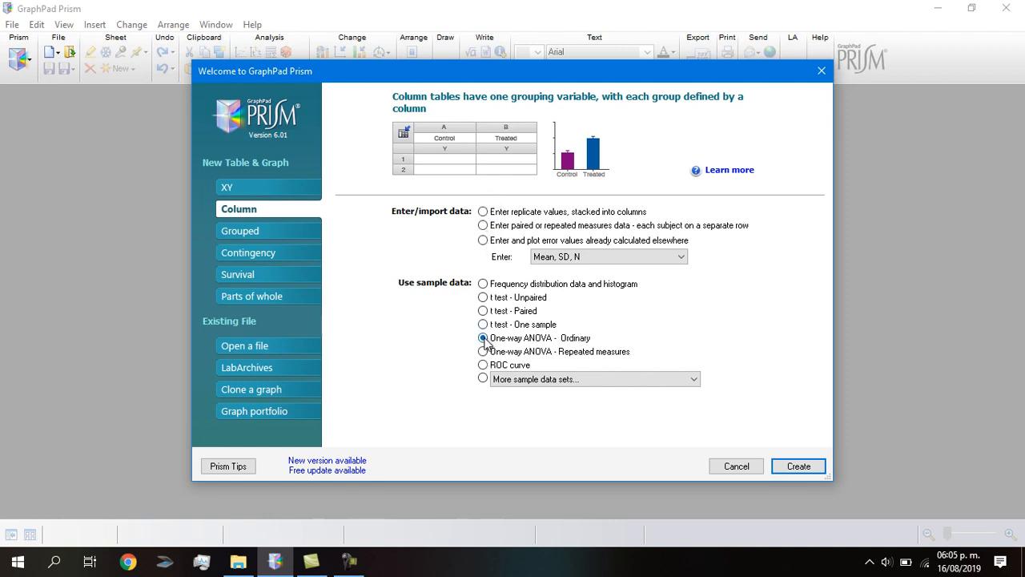
left_click(798, 466)
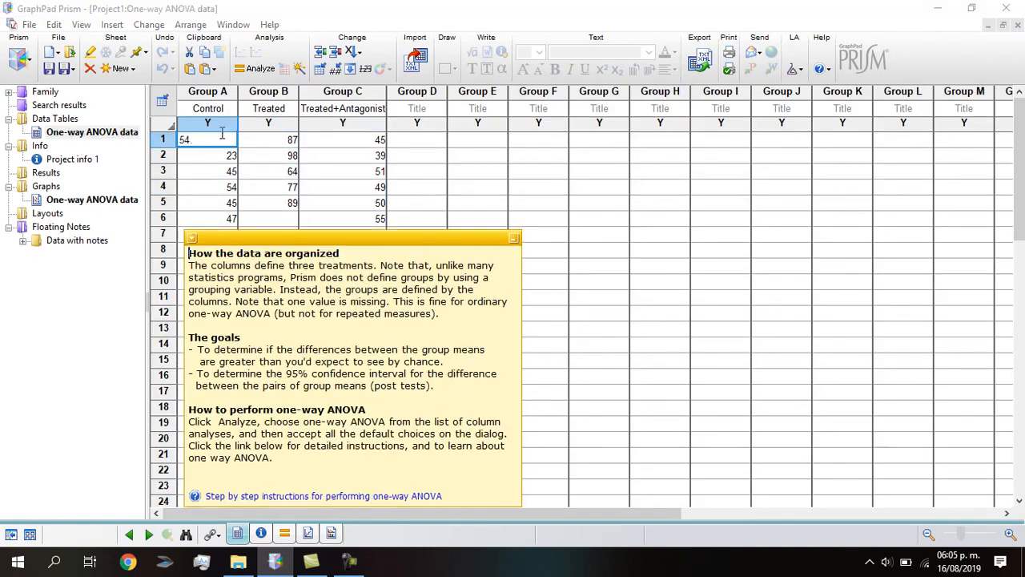
- Minimize the data-organization help note and select the Group A title cell
left_click(193, 239)
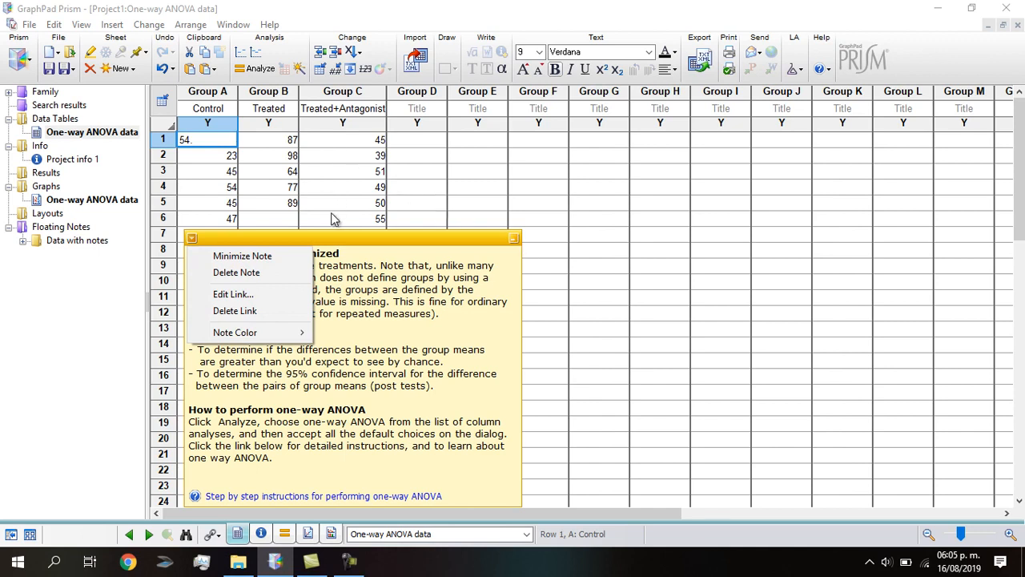
left_click(436, 189)
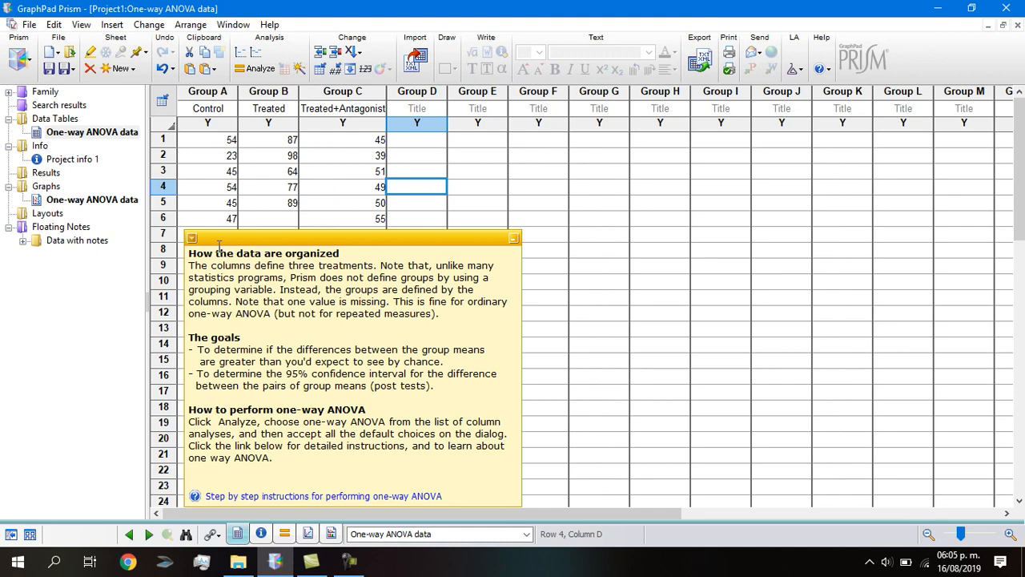
left_click(193, 239)
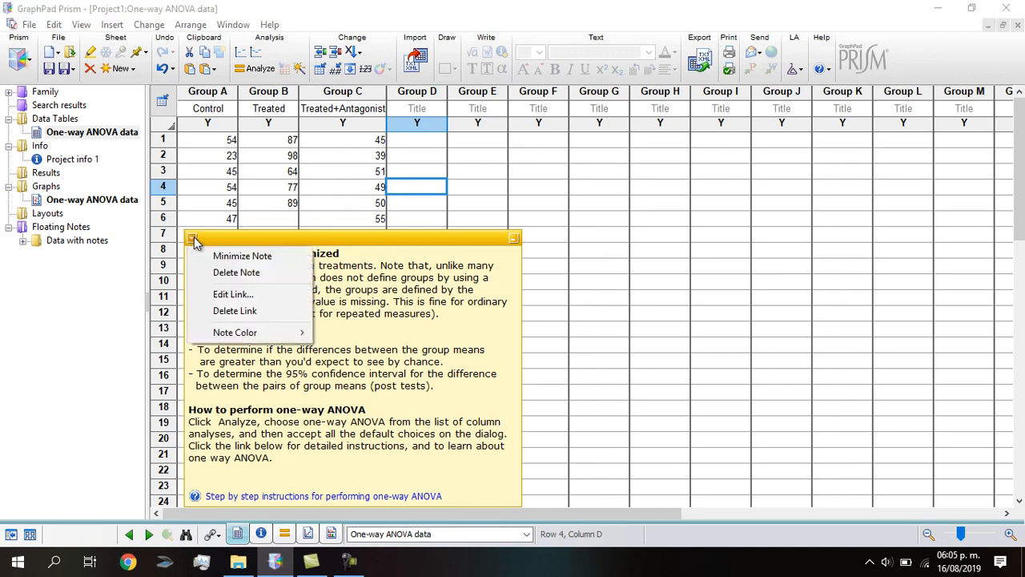
left_click(551, 219)
left_click(513, 239)
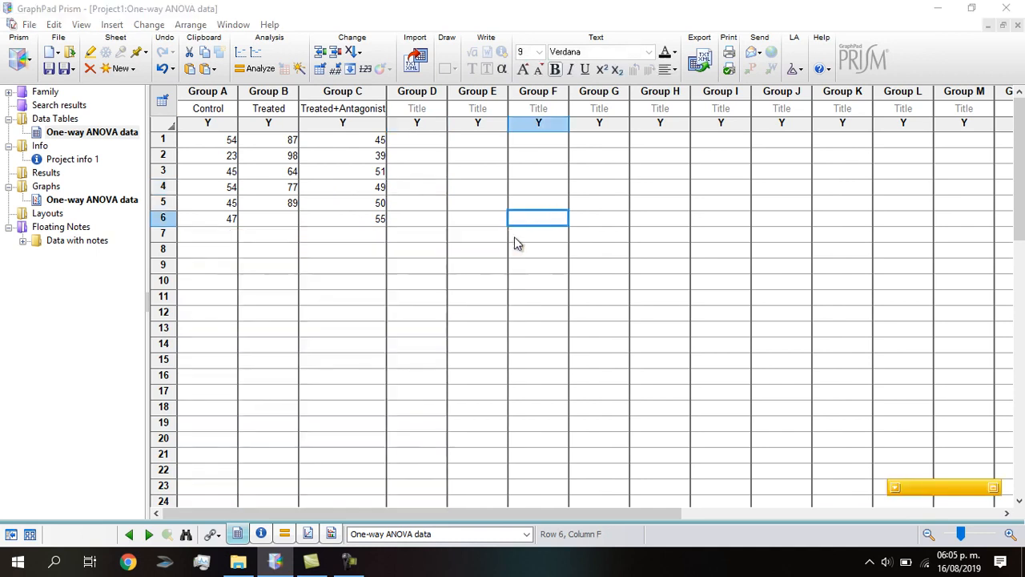
left_click(216, 112)
- Title the six group columns 1, 2, 3, 4, 5 and 6
double_click(216, 112)
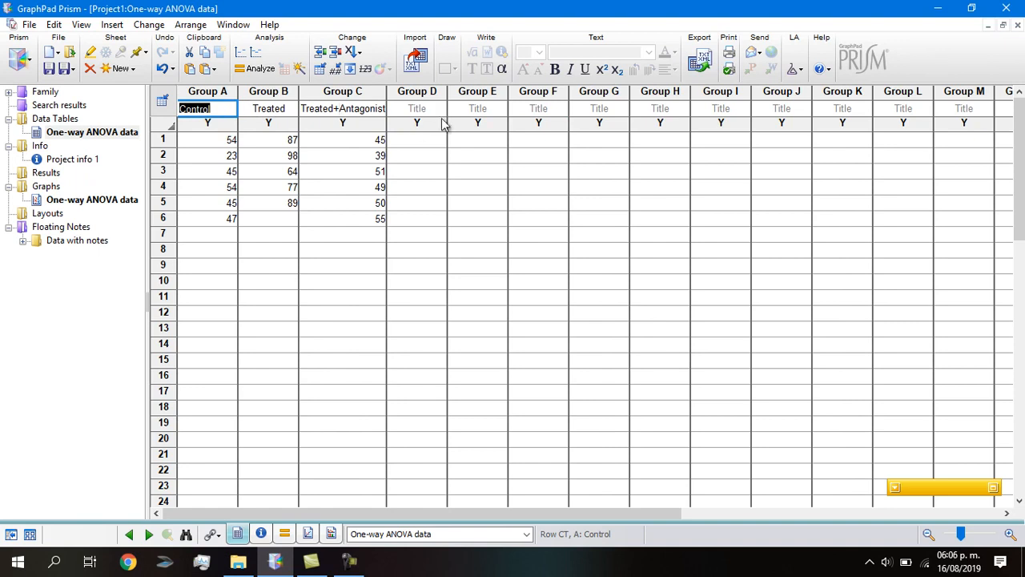
type("1")
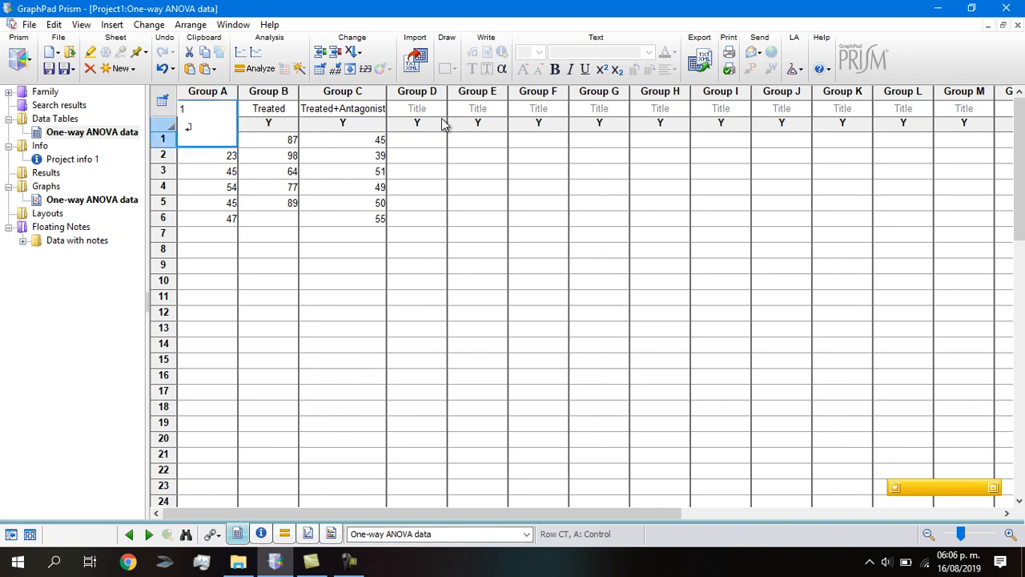
key("Tab")
type("2")
key("Tab")
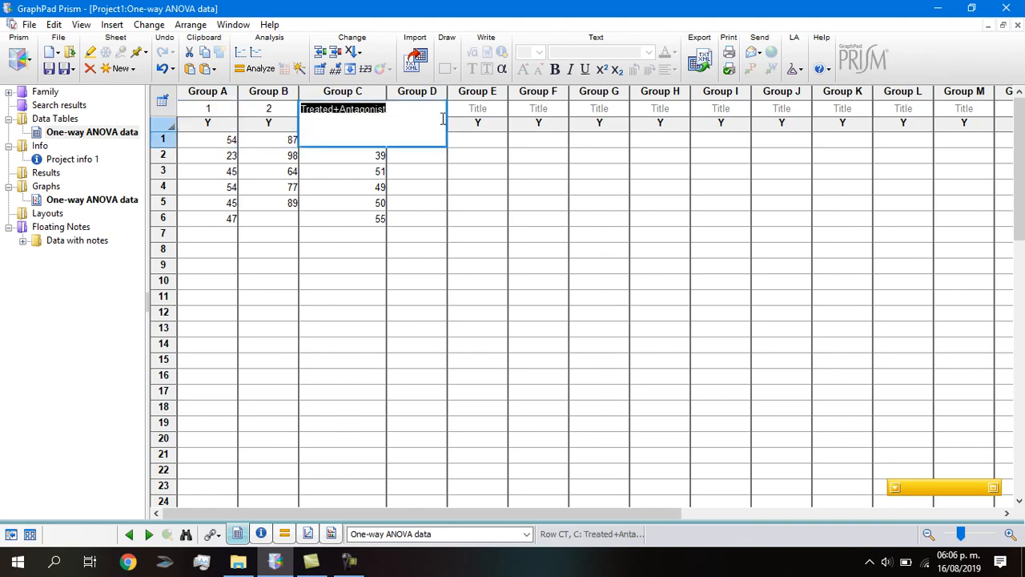
type("3")
key("Tab")
type("4")
key("Tab")
type("5")
key("Tab")
type("6")
key("Tab")
key("shift+Tab")
key("shift+Tab")
key("shift+Tab")
key("shift+Tab")
key("shift+Tab")
key("shift+Tab")
type("1")
key("Return")
- Overwrite Group A with 247, 228, 219, 206, 197 and clear the leftover sixth value
key("Escape")
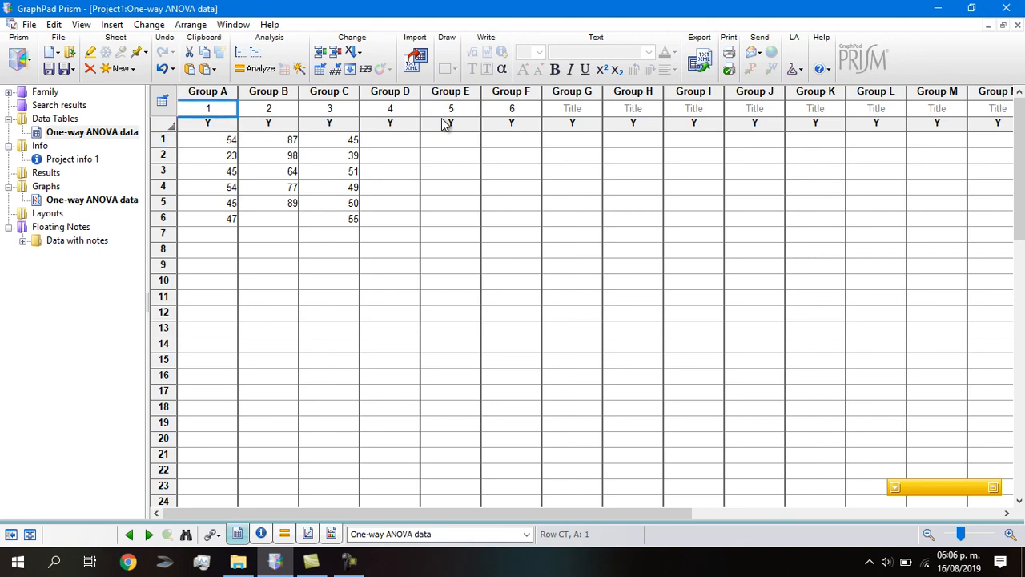
key("Down")
type("247")
key("Return")
type("228")
key("Return")
type("21")
key("Return")
type("20")
key("Return")
type("12")
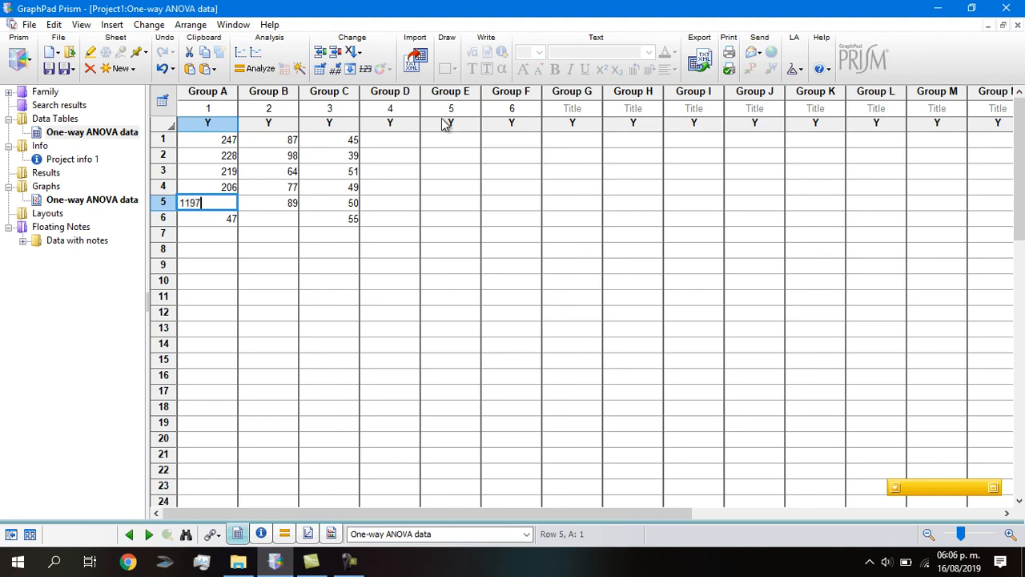
key("BackSpace")
key("BackSpace")
type("9")
key("Return")
key("Delete")
- Restore Group B's title to 2 after an entry landed in the title cell
key("Up")
key("Up")
key("Up")
key("Up")
key("Up")
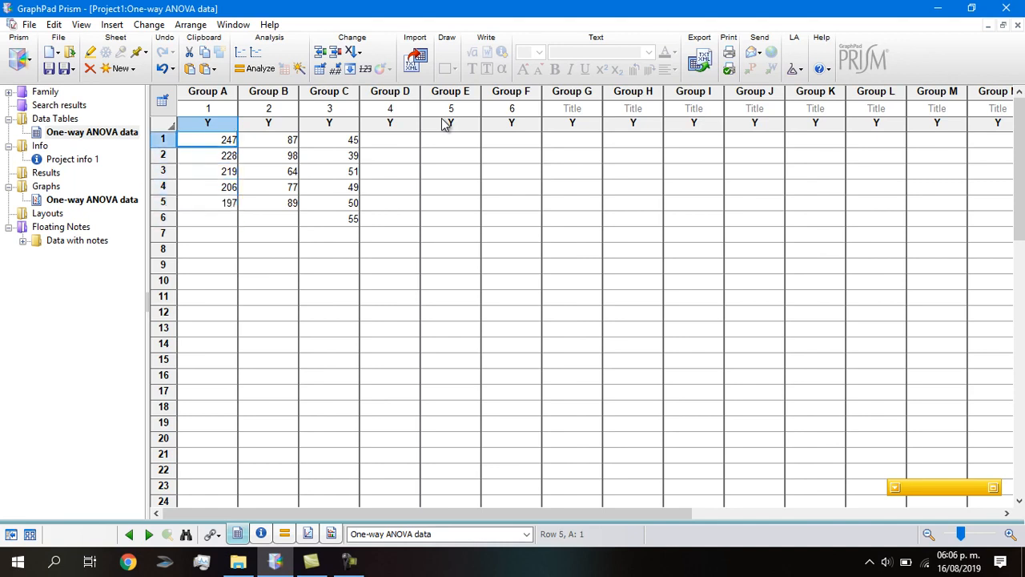
key("Up")
key("Right")
type("21")
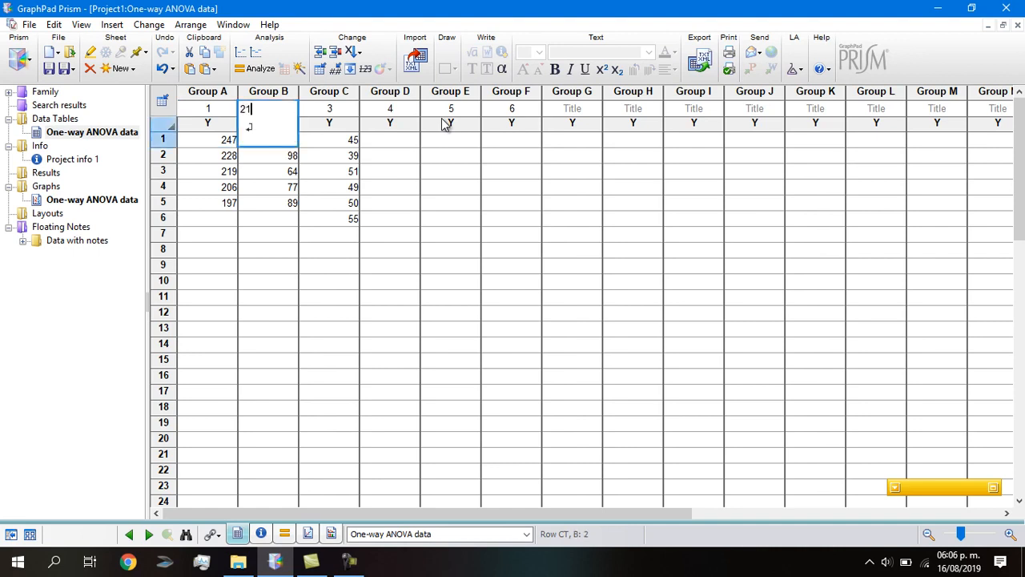
type("8")
key("Return")
type("240")
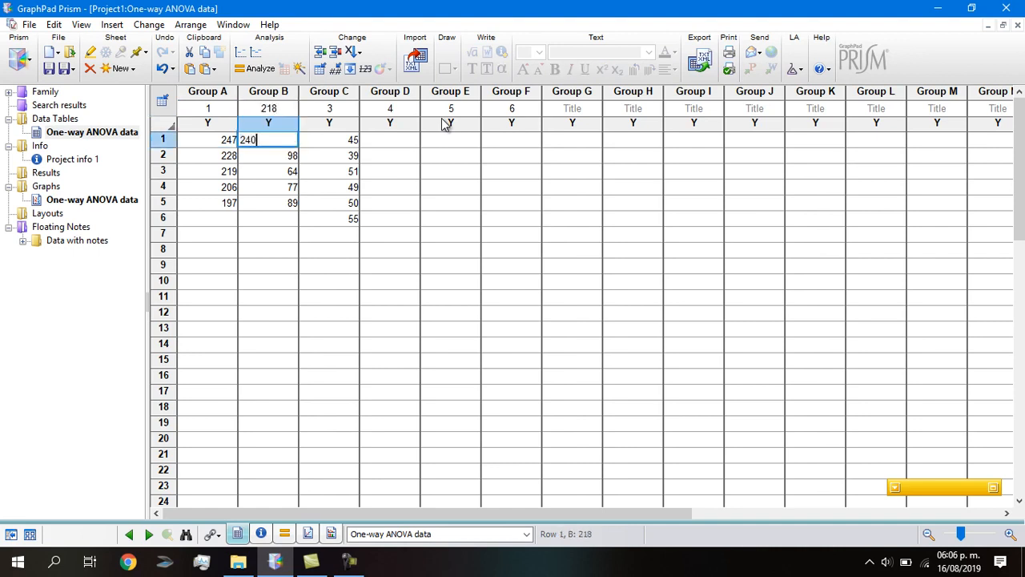
key("Return")
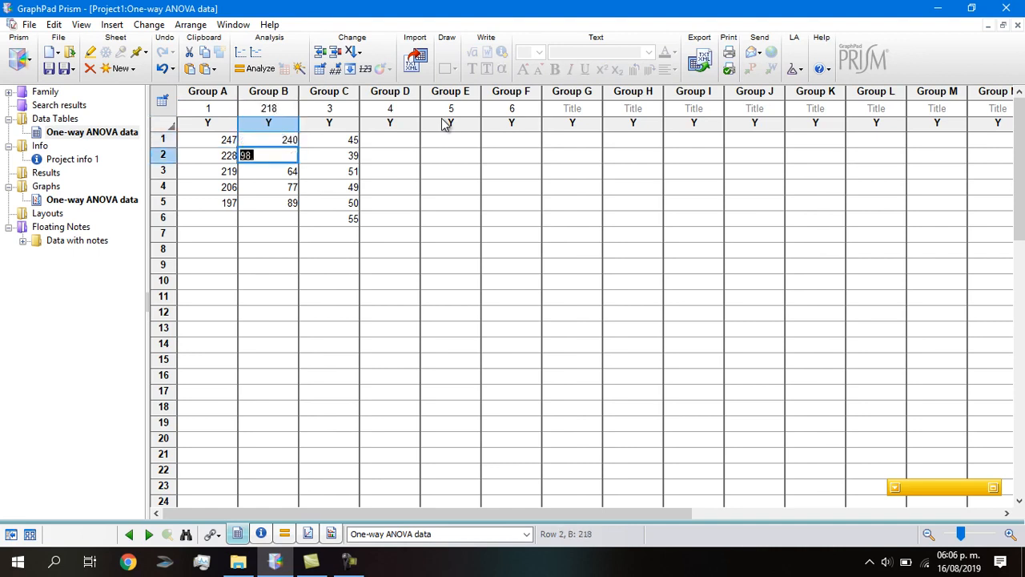
left_click(266, 110)
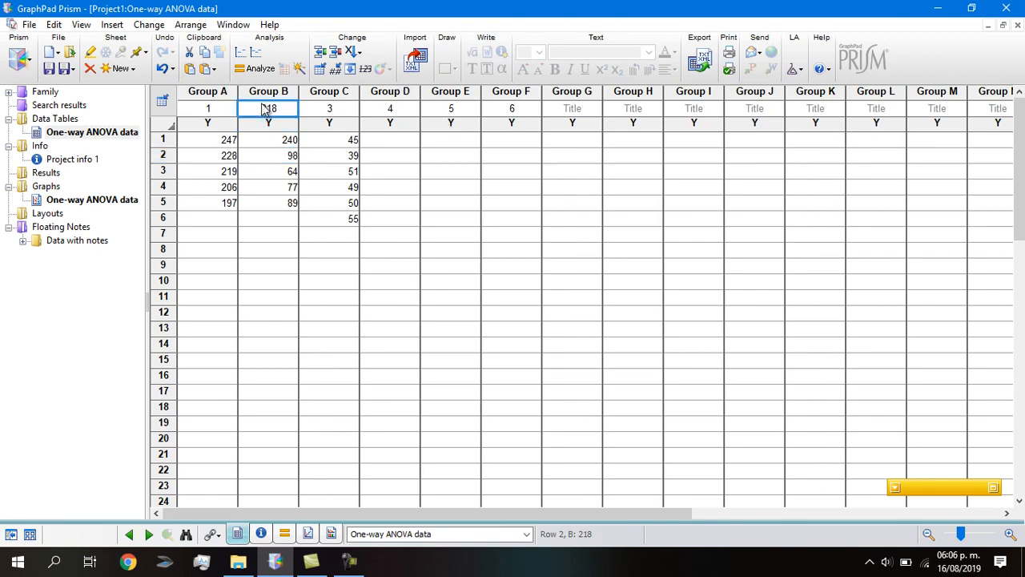
type("2")
key("Return")
- Enter Group B's values 218, 240, 221, 207 and 230
left_click(282, 153)
left_click(280, 141)
left_click(279, 155)
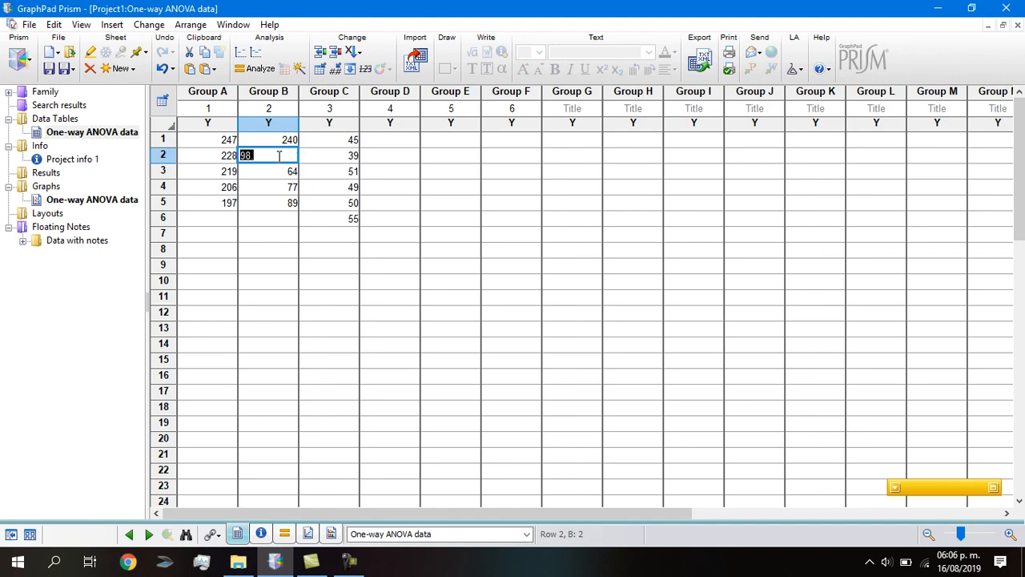
left_click(282, 140)
type("218")
left_click(280, 155)
type("2")
key("BackSpace")
left_click(288, 169)
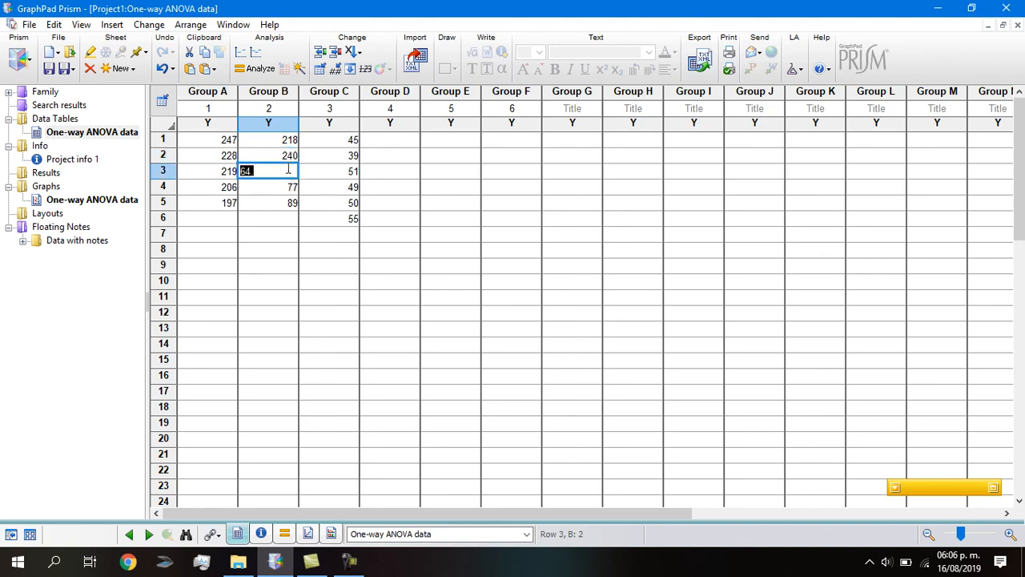
type("221")
left_click(284, 189)
type("207")
left_click(282, 202)
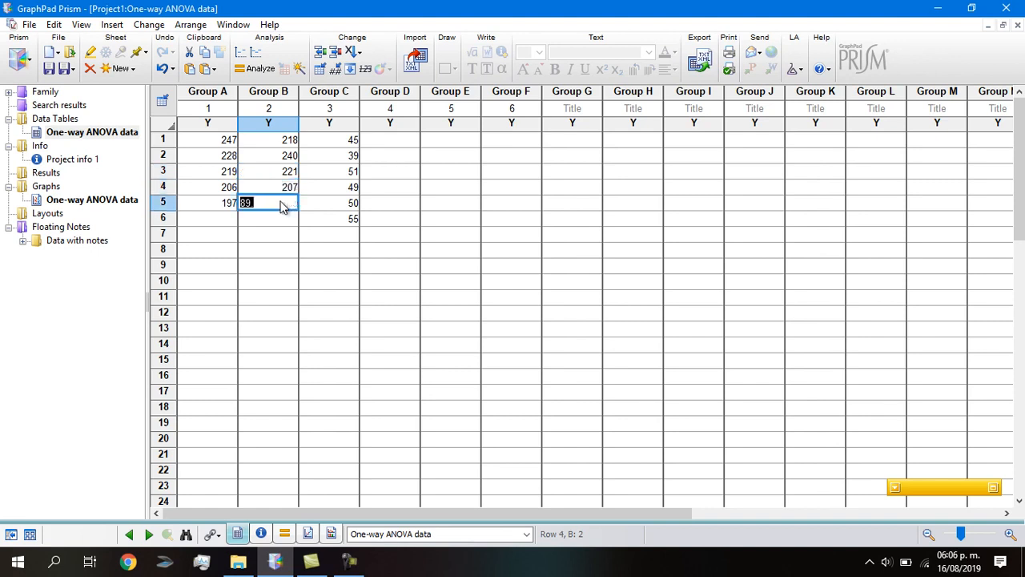
type("230")
key("Return")
- Clear Group C, then paste the Group A–B values into groups C–D and E–F
left_click_drag(342, 221, 348, 138)
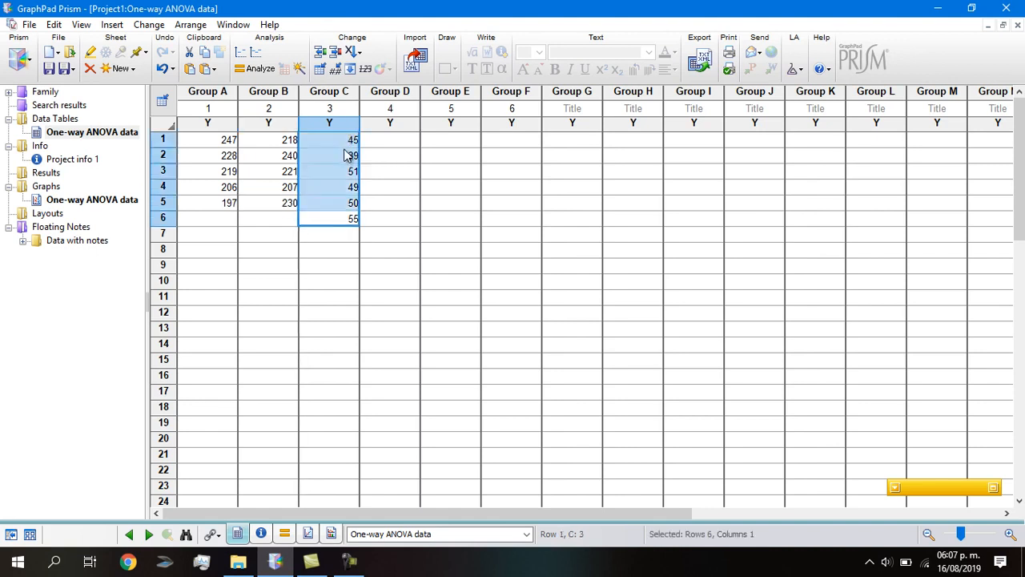
key("Delete")
left_click(218, 148)
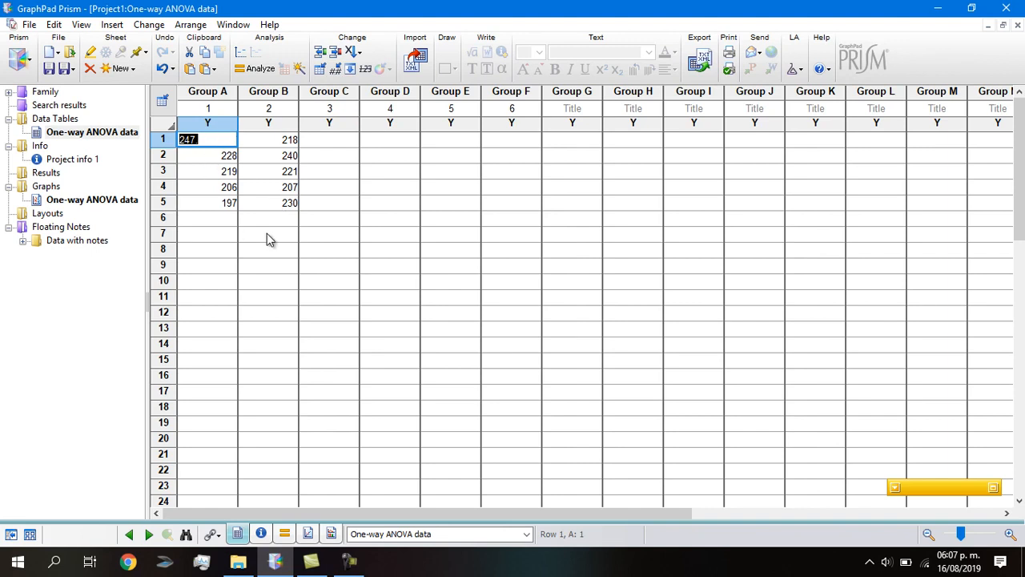
left_click_drag(294, 209, 212, 175)
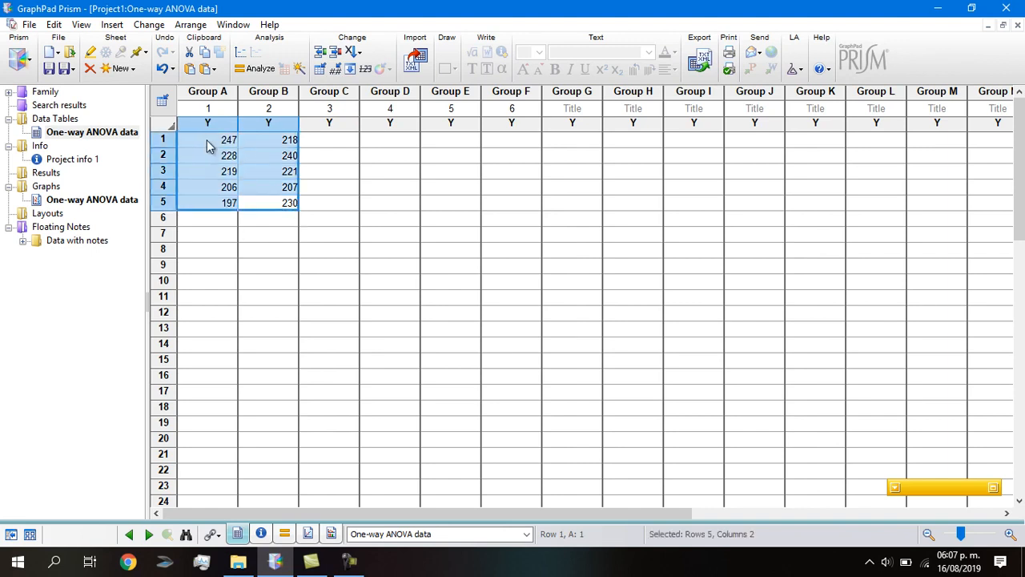
left_click(341, 140)
key("ctrl+v")
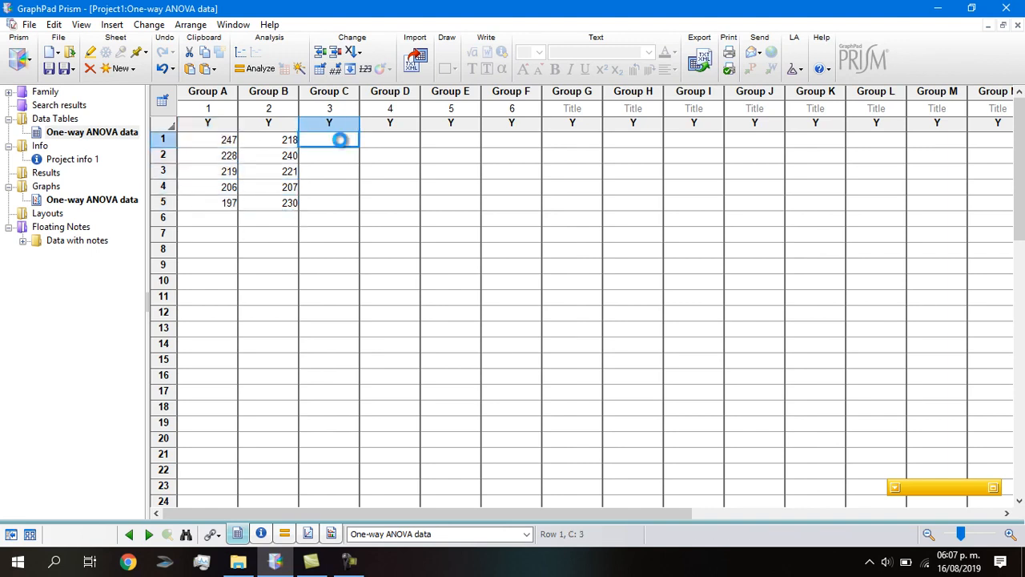
left_click(451, 139)
key("ctrl+v")
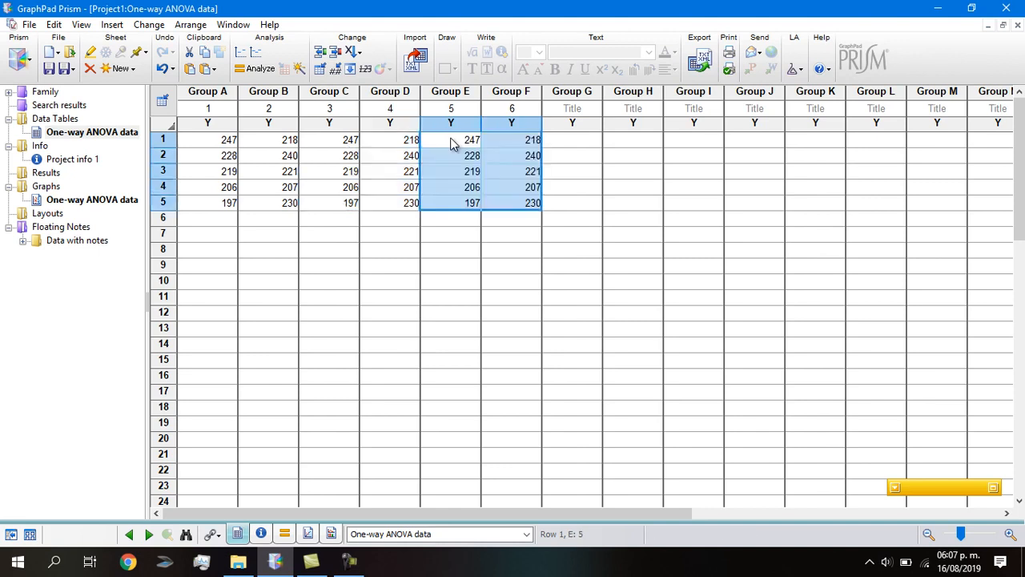
left_click(487, 297)
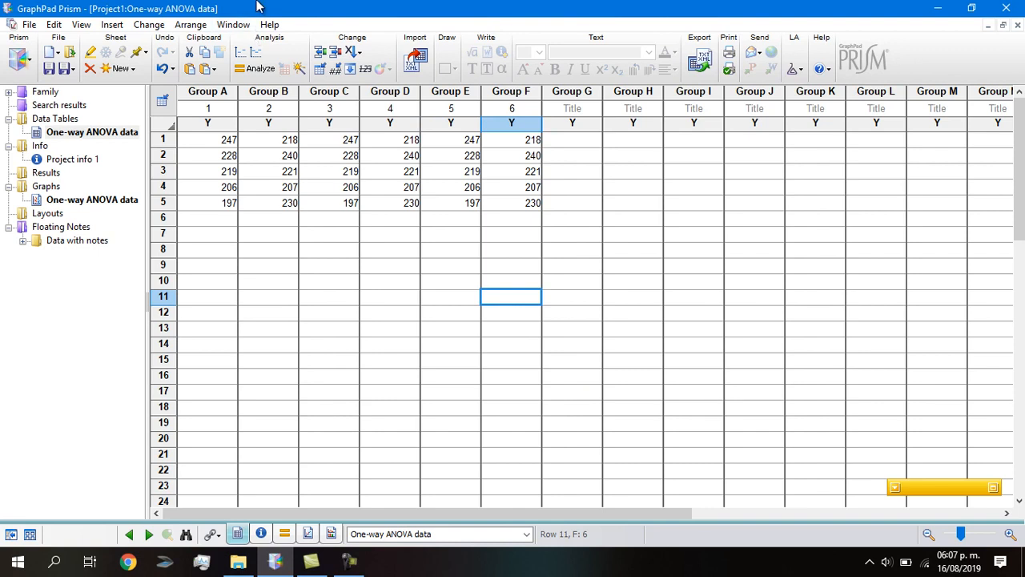
- Choose One-way ANOVA (and nonparametric) from Column analyses for all six data sets
left_click(257, 70)
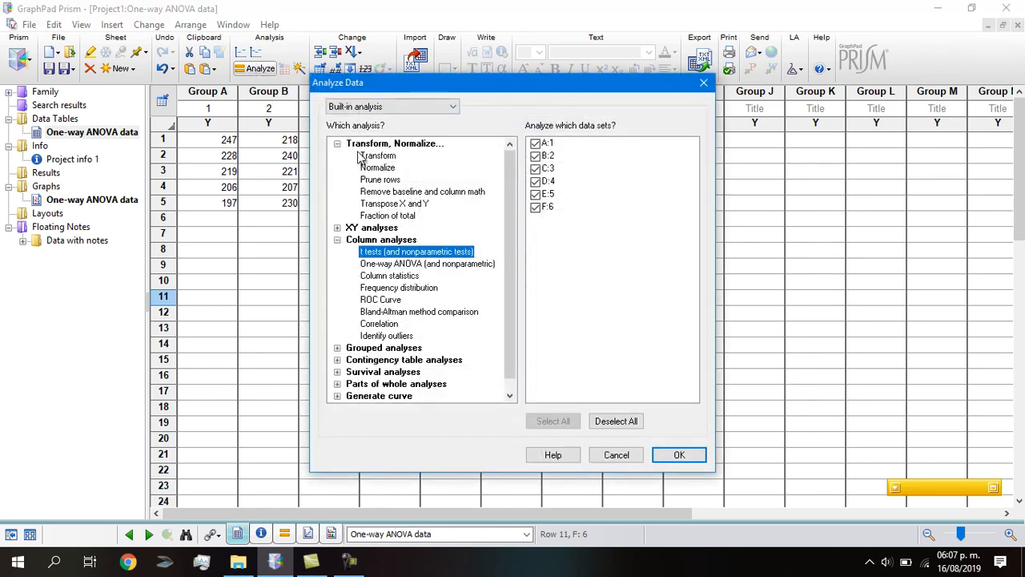
left_click(387, 265)
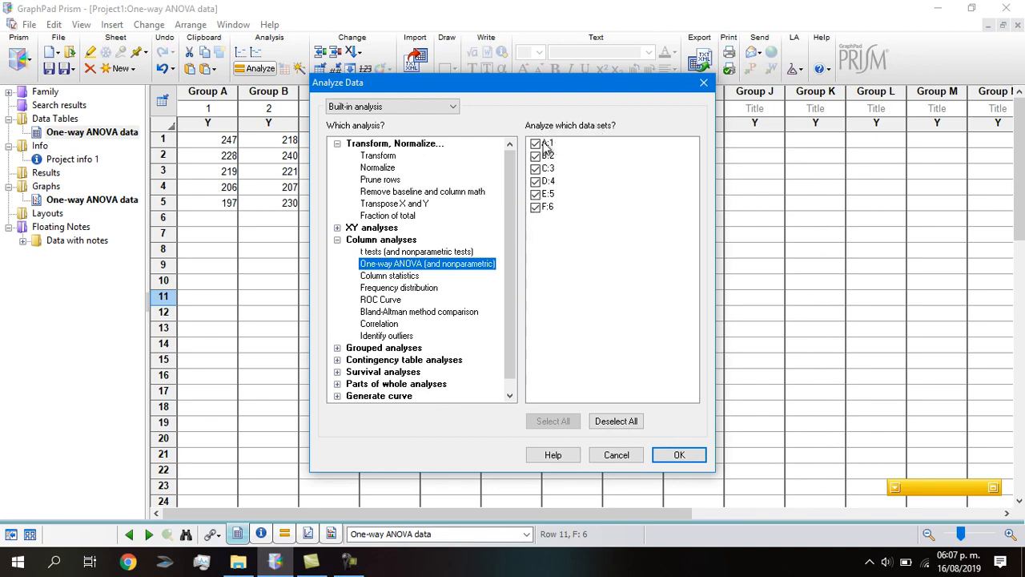
left_click(676, 456)
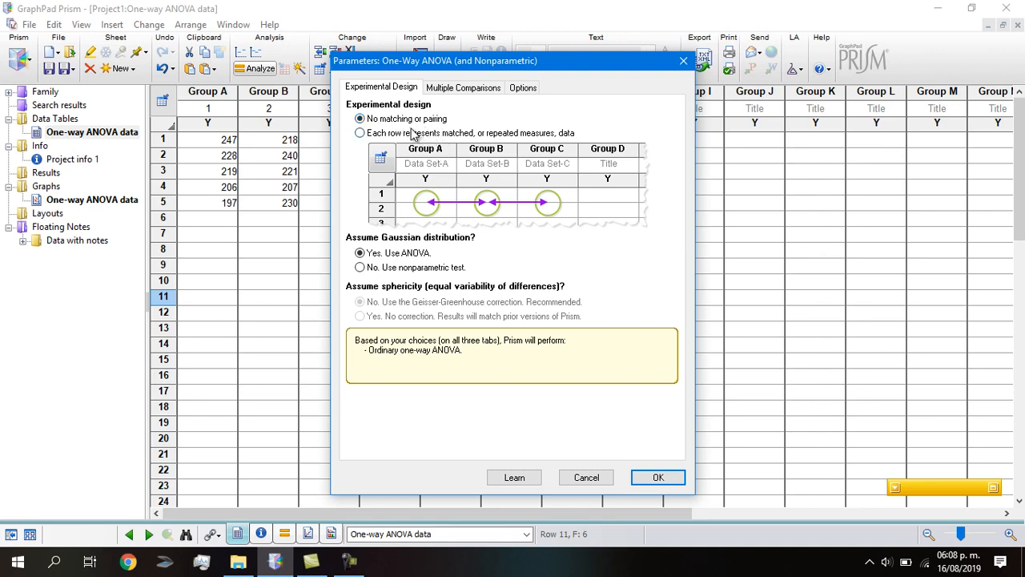
- Set multiple comparisons to Tukey with confidence intervals and significance, and run the ANOVA
left_click(463, 88)
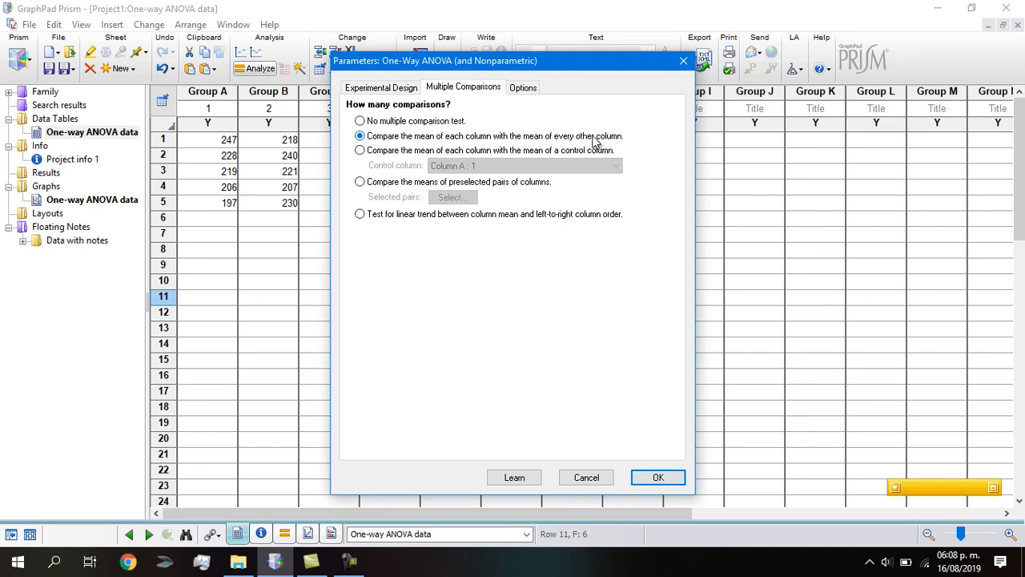
left_click(522, 89)
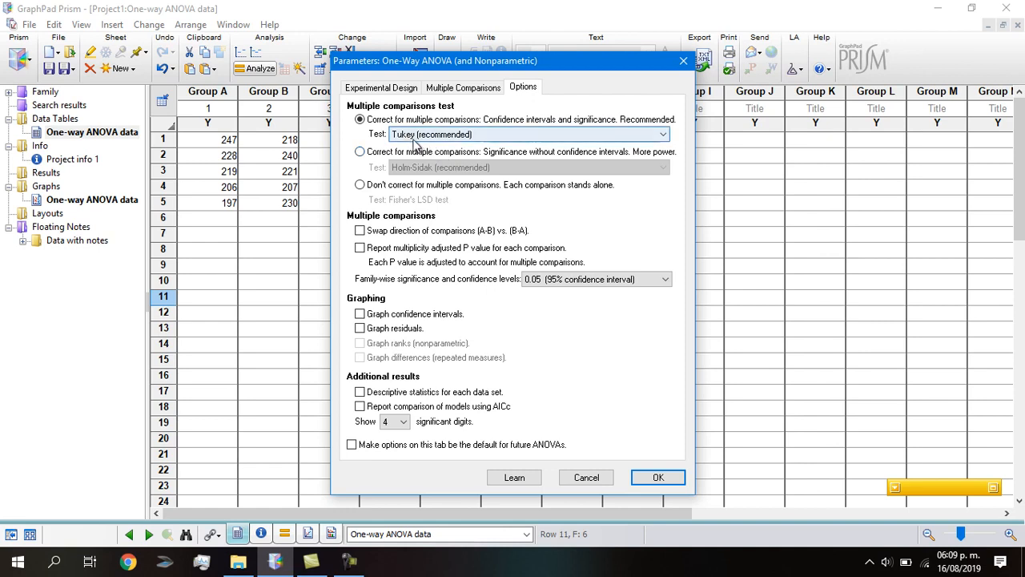
left_click(660, 137)
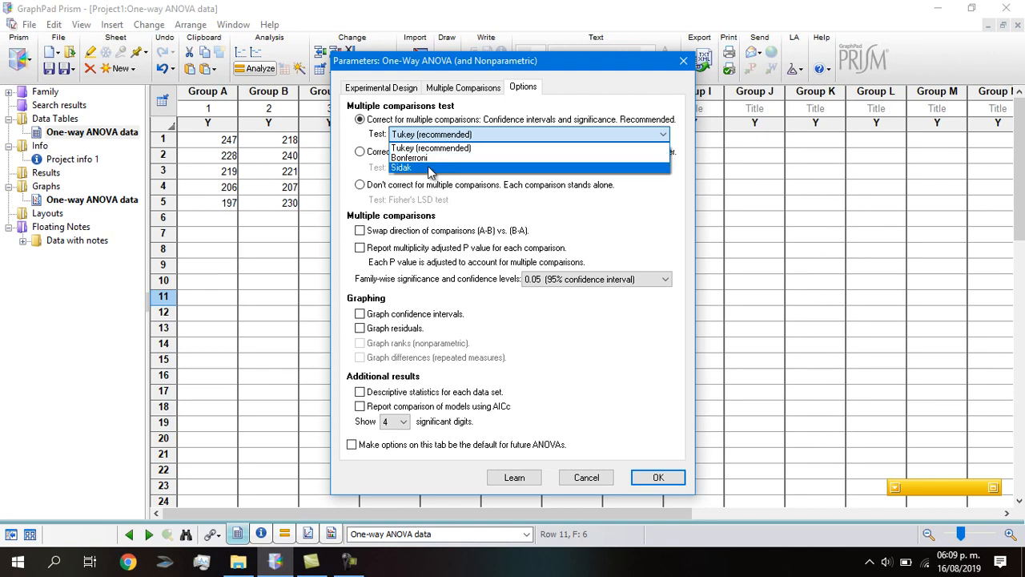
left_click(358, 152)
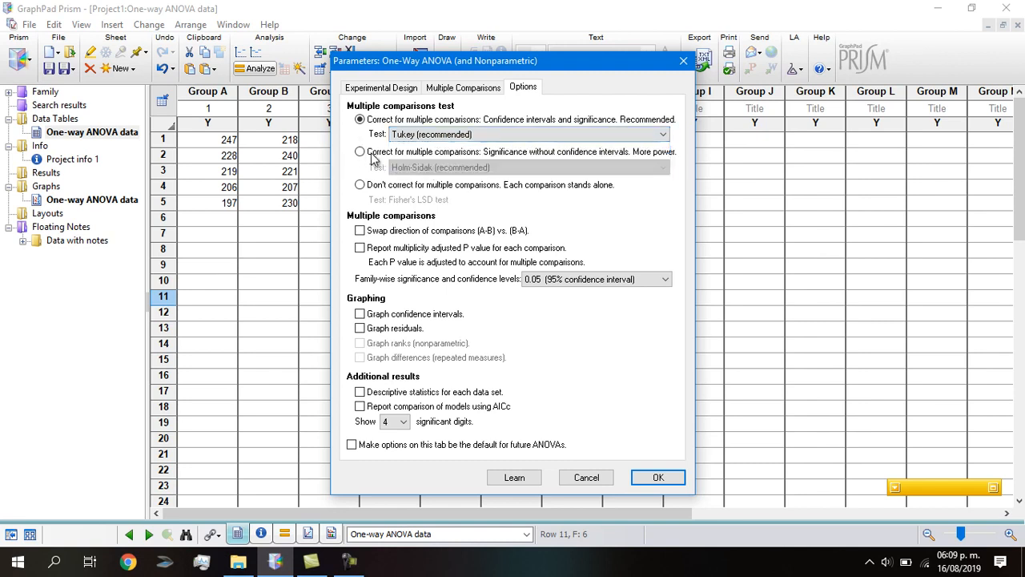
left_click(360, 153)
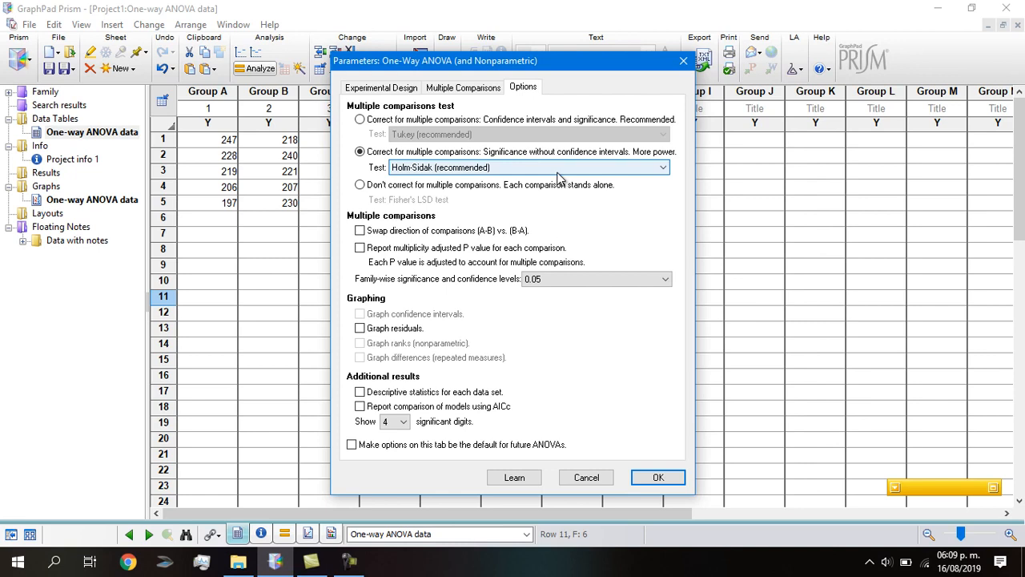
left_click(359, 119)
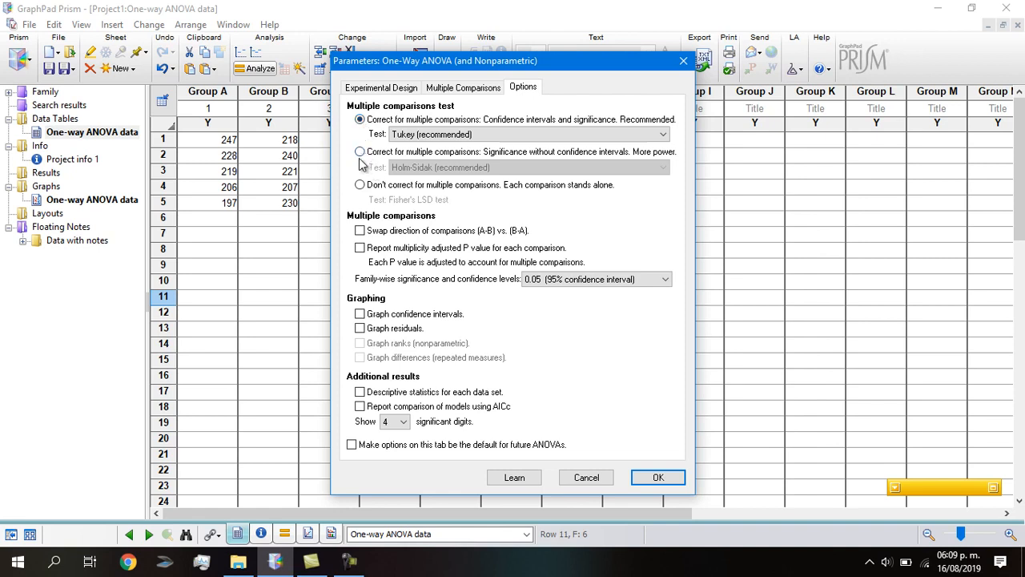
left_click(360, 151)
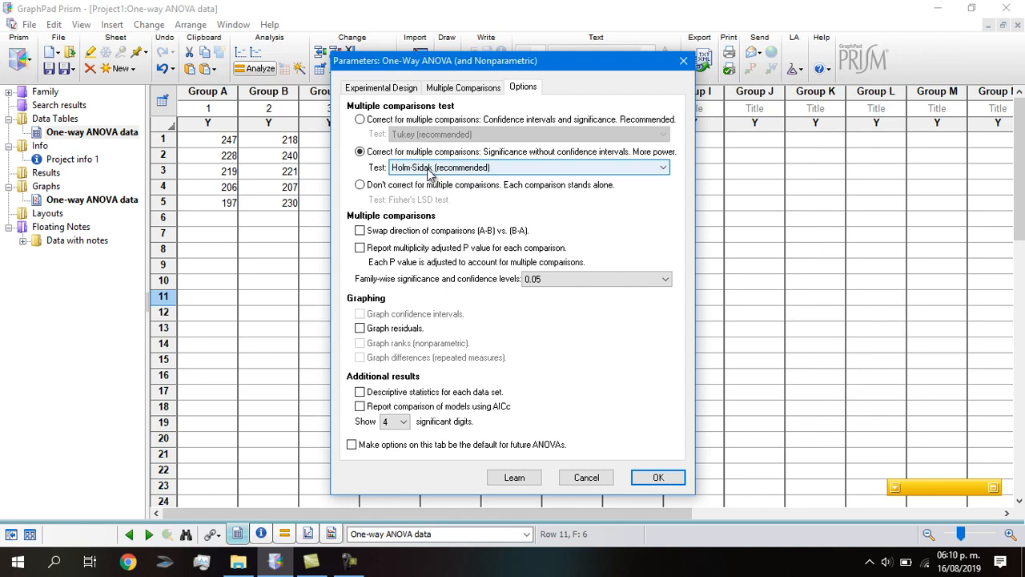
left_click(361, 119)
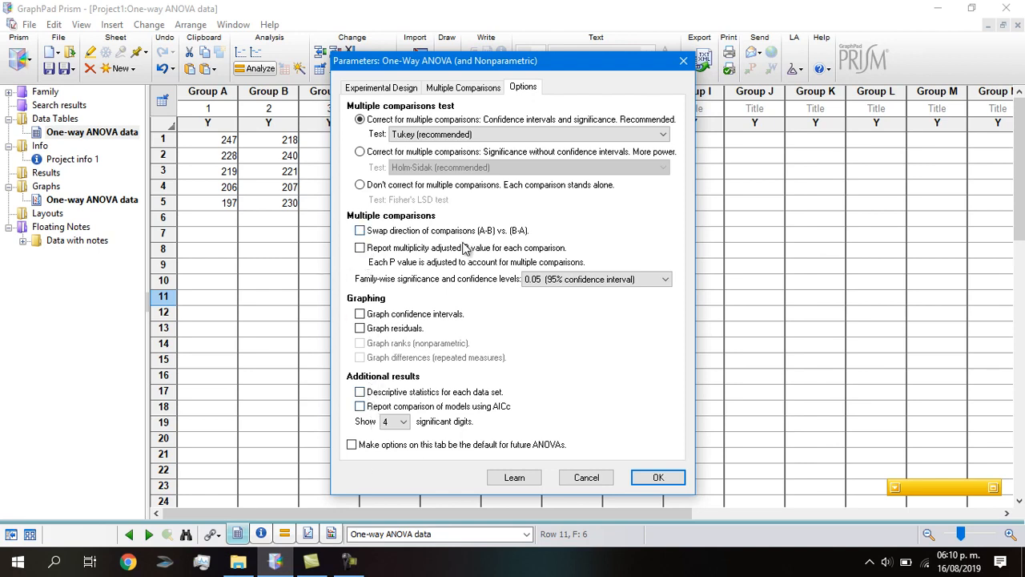
left_click(672, 476)
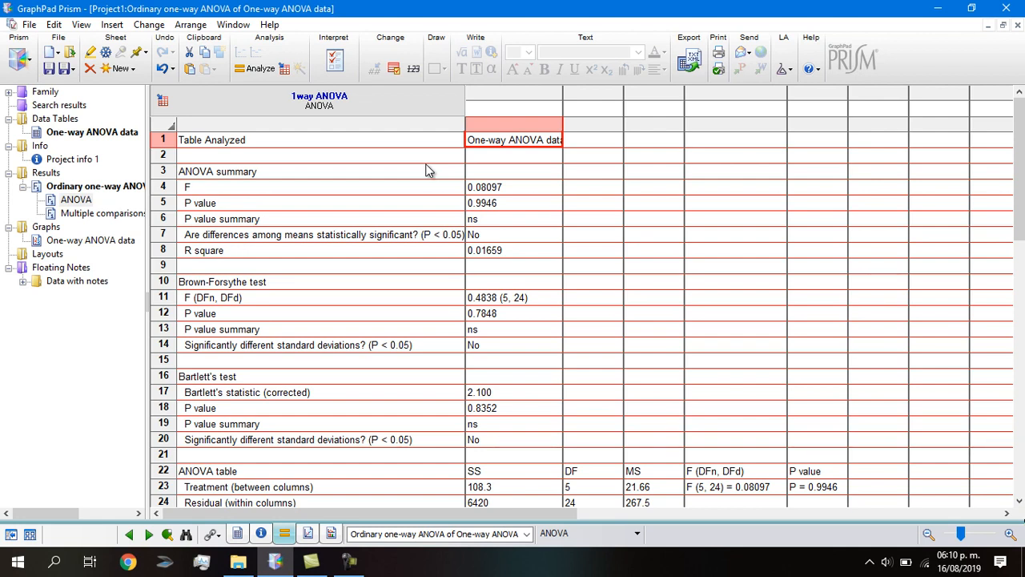
- Scroll through the ANOVA summary, Brown-Forsythe, Bartlett's and ANOVA table sections
left_click(411, 184)
scroll(392, 208, "down", 1)
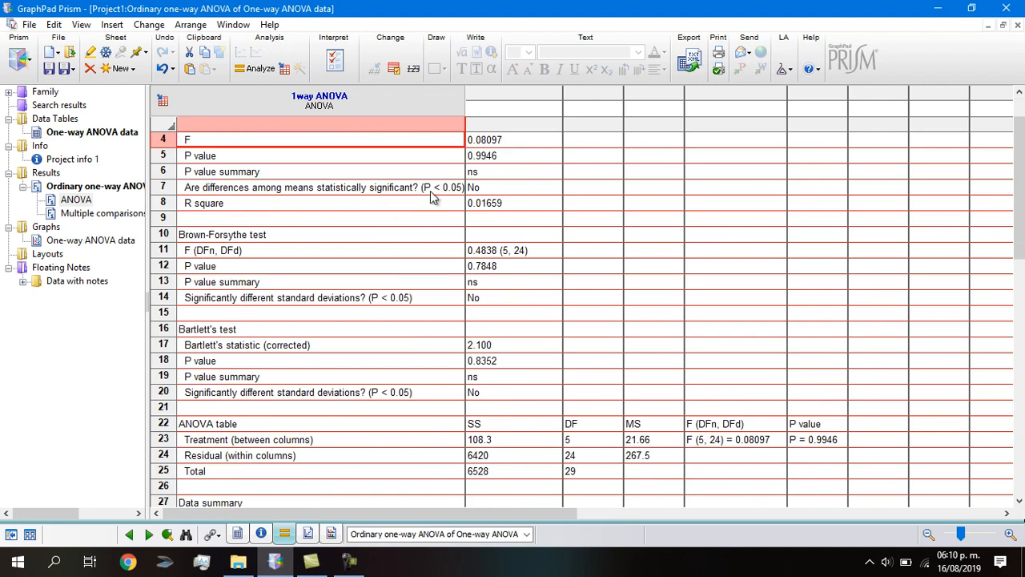
scroll(417, 230, "down", 4)
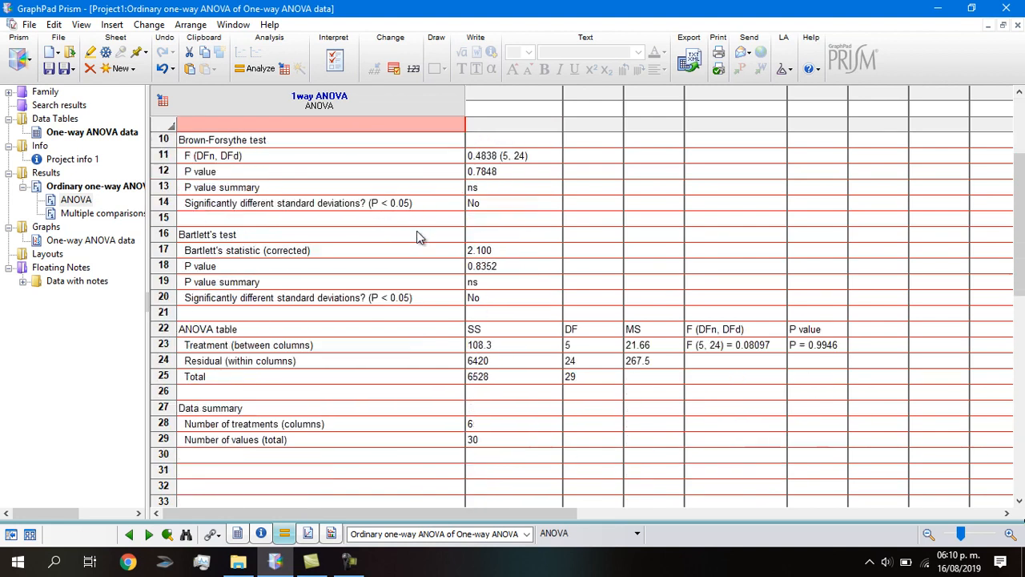
scroll(421, 230, "up", 5)
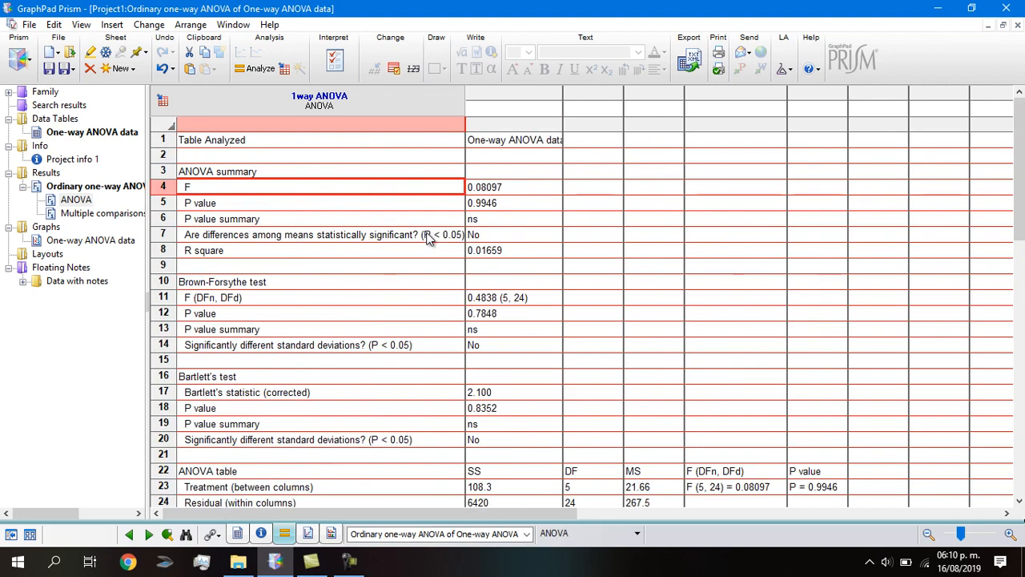
scroll(428, 240, "down", 2)
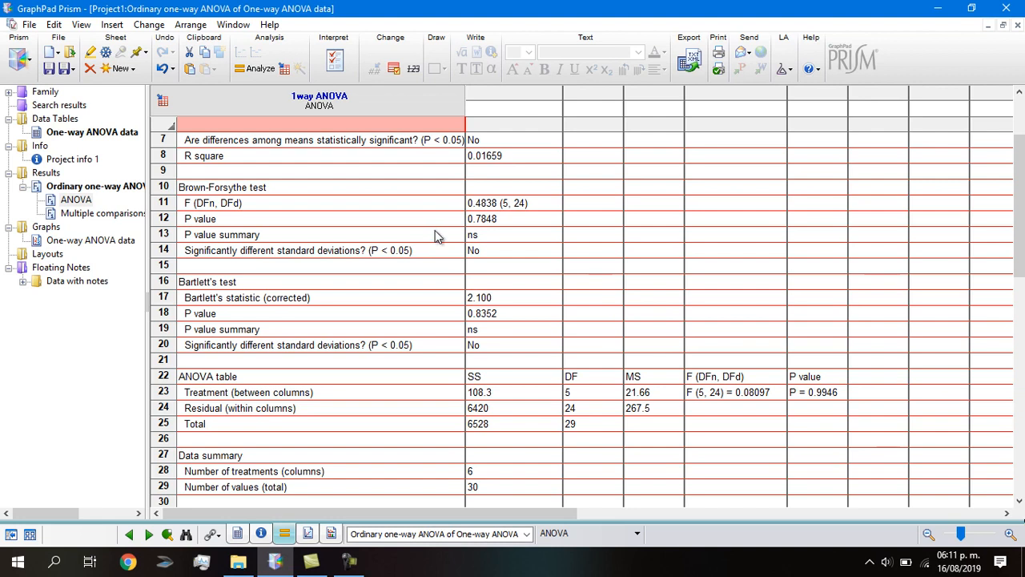
scroll(436, 233, "down", 2)
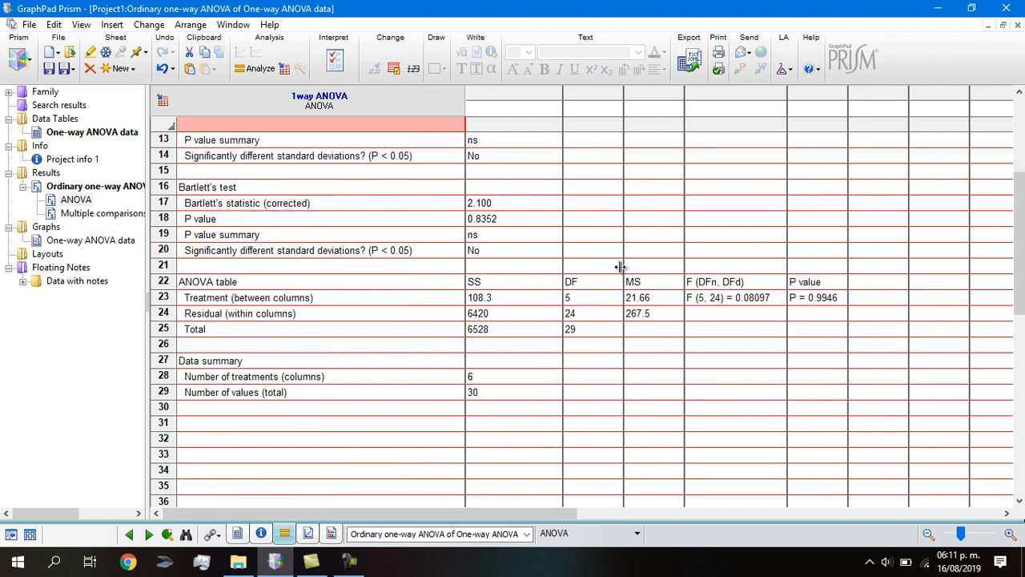
- Inspect the Tukey's multiple comparisons results, then return to the One-way ANOVA data sheet
left_click(72, 215)
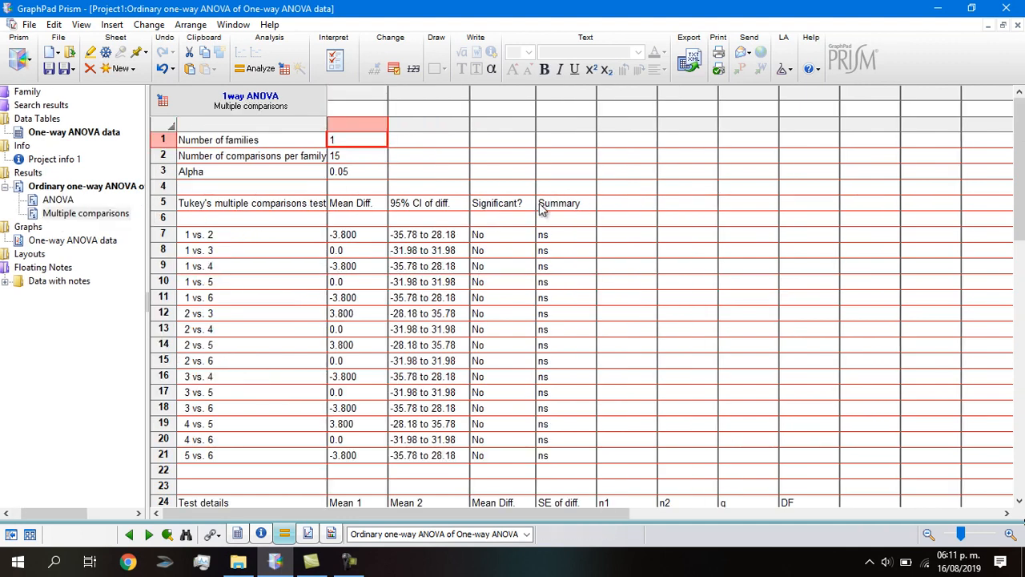
scroll(368, 176, "down", 2)
scroll(402, 184, "down", 2)
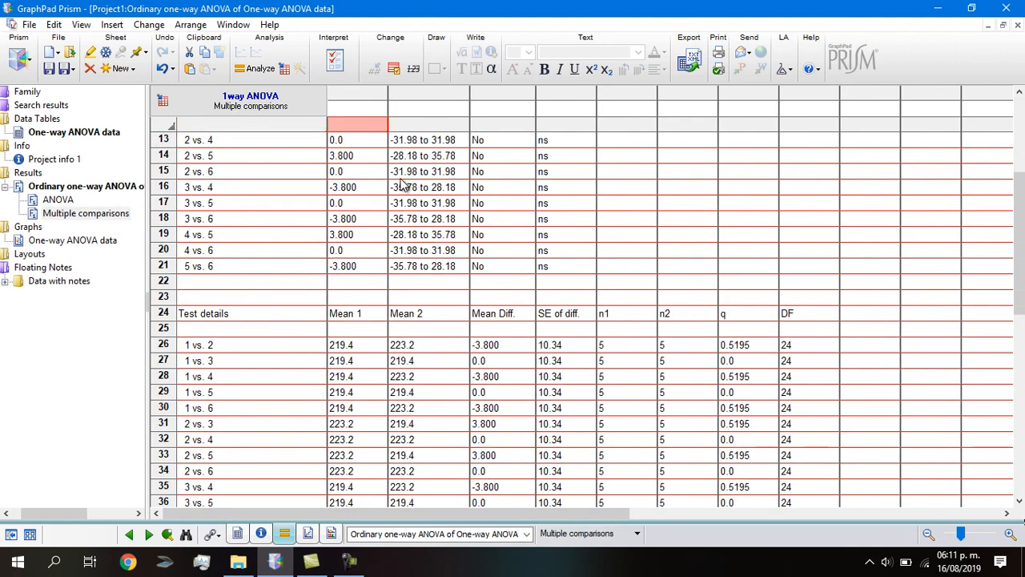
scroll(424, 192, "up", 4)
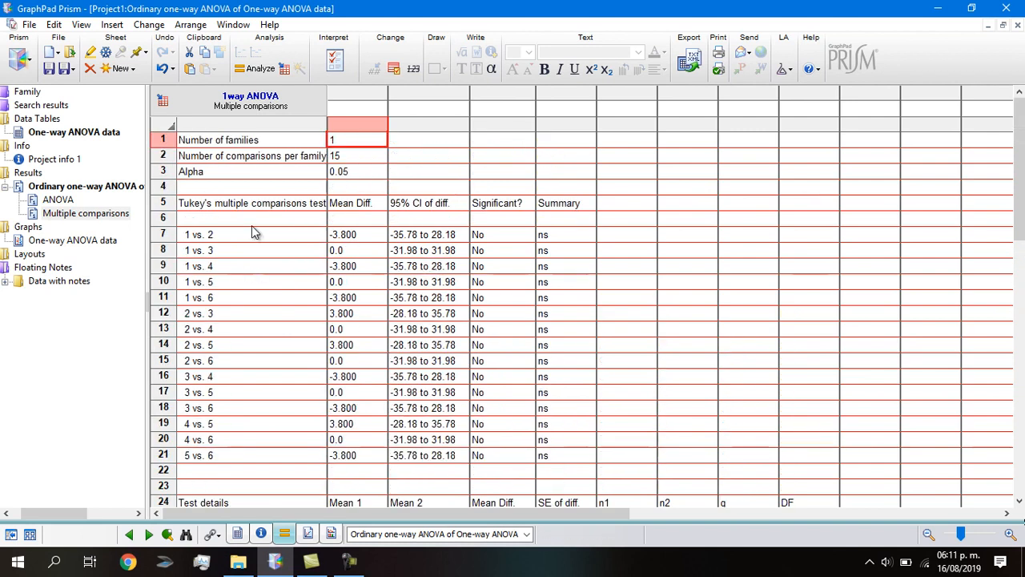
left_click(191, 206)
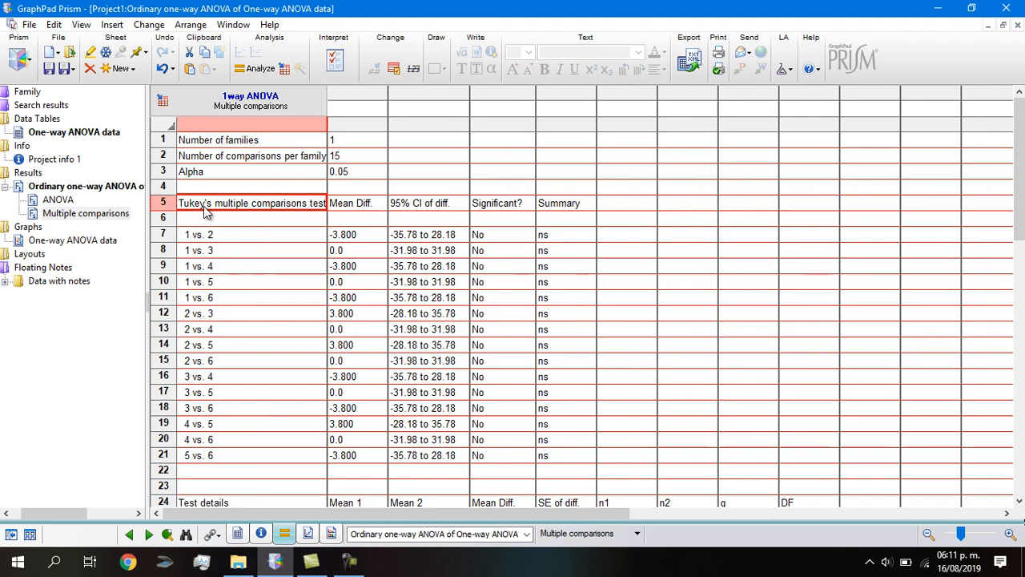
scroll(205, 210, "down", 1)
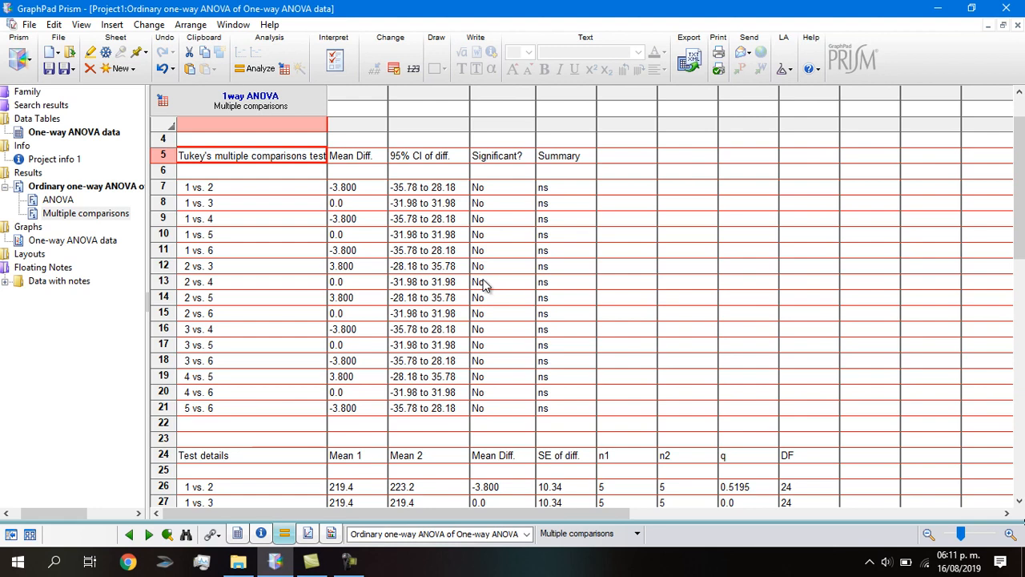
scroll(197, 268, "up", 1)
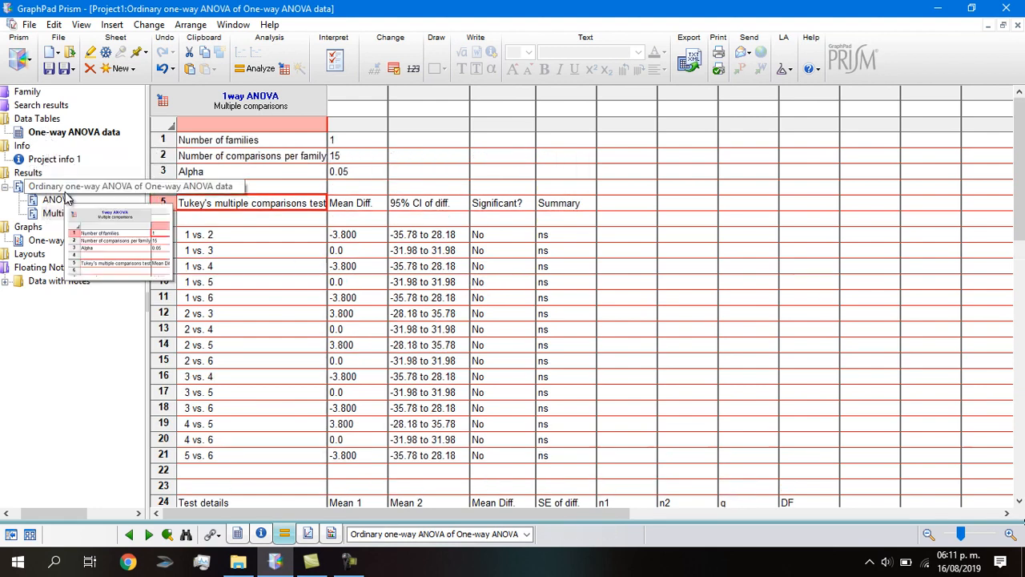
left_click(48, 133)
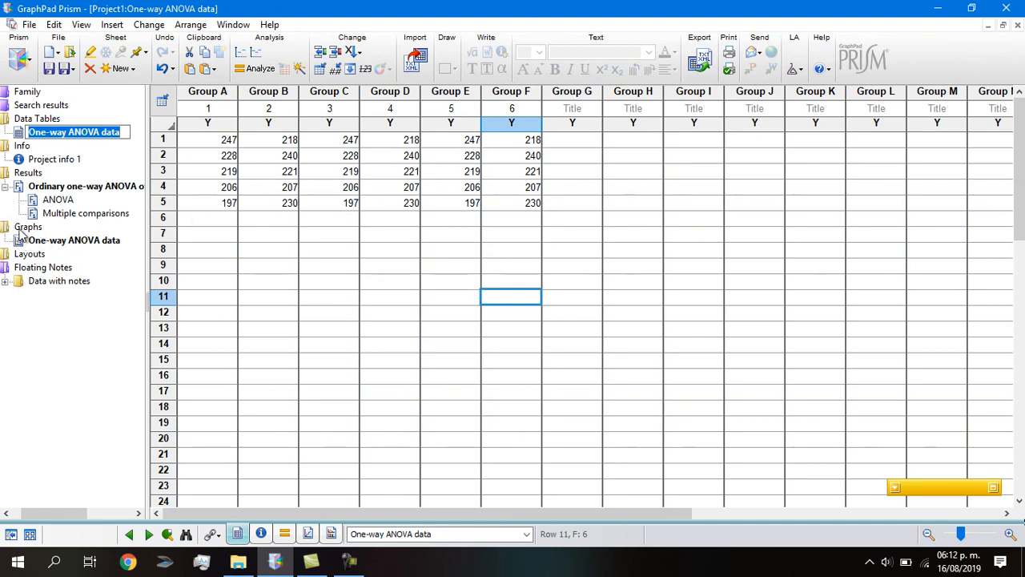
- Change the One-way ANOVA data graph to a Column bar graph plotting mean with SEM
left_click(63, 240)
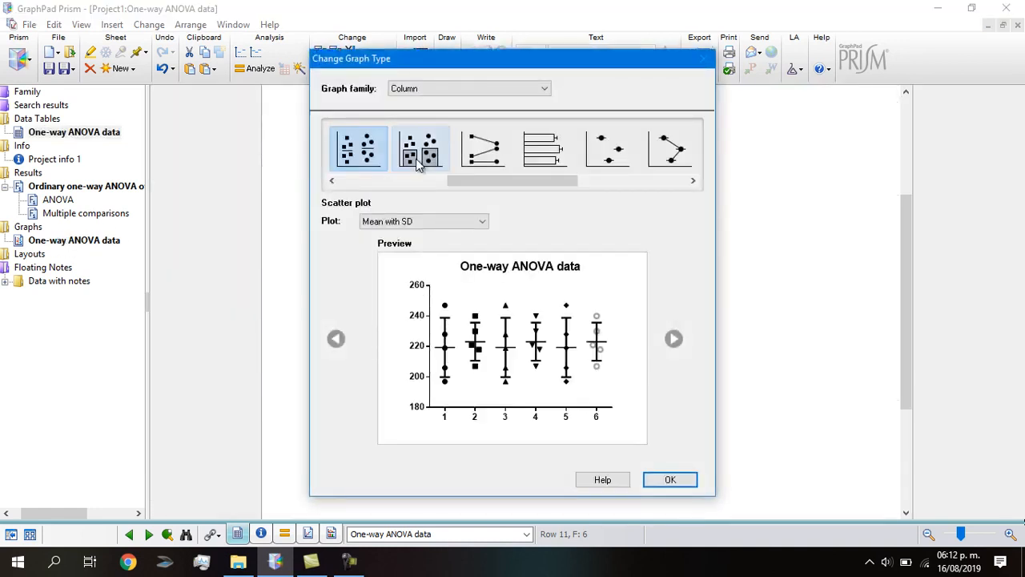
left_click(332, 181)
left_click_drag(333, 184, 332, 184)
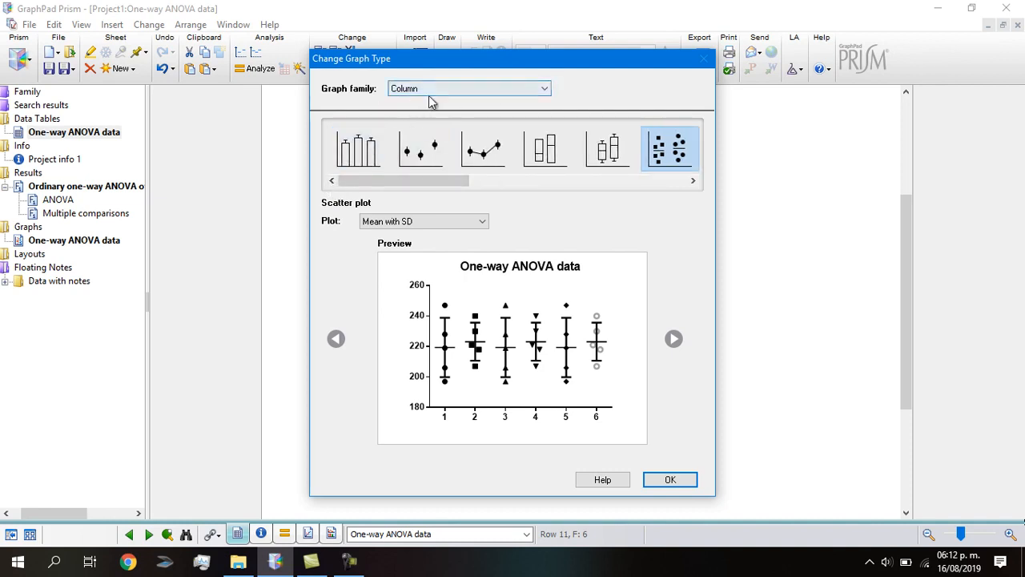
left_click(544, 91)
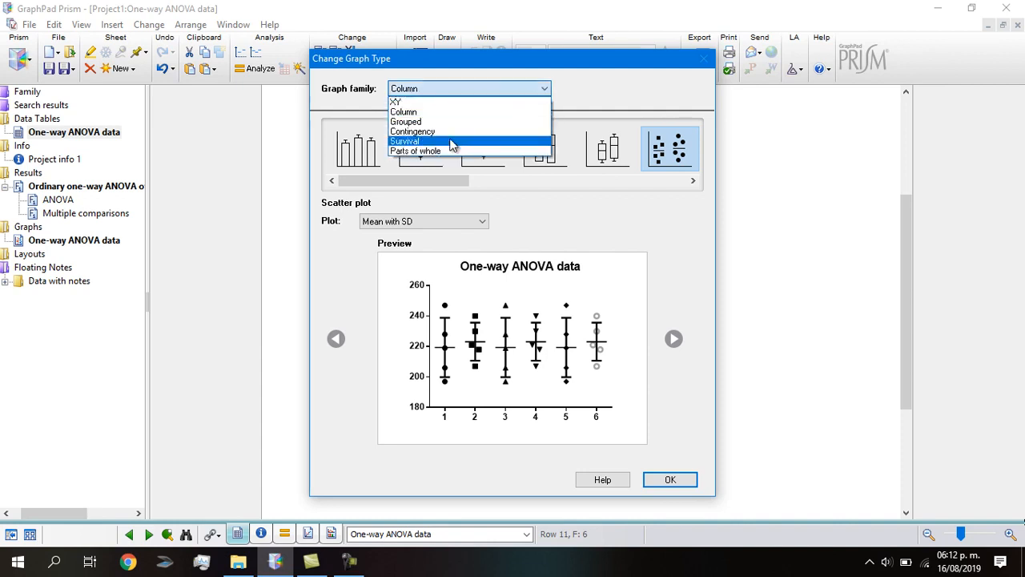
left_click(418, 113)
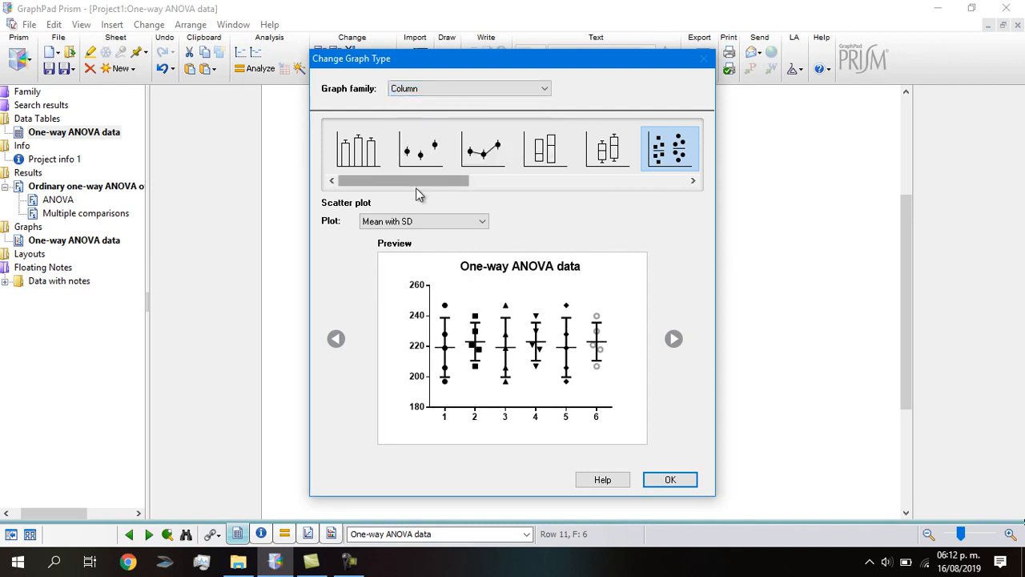
left_click_drag(406, 180, 366, 190)
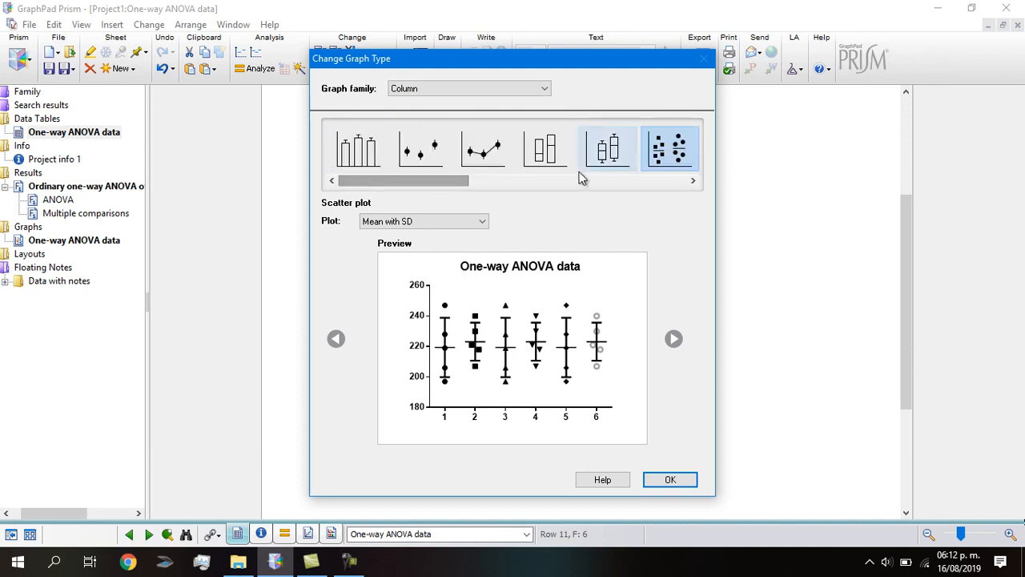
left_click(370, 159)
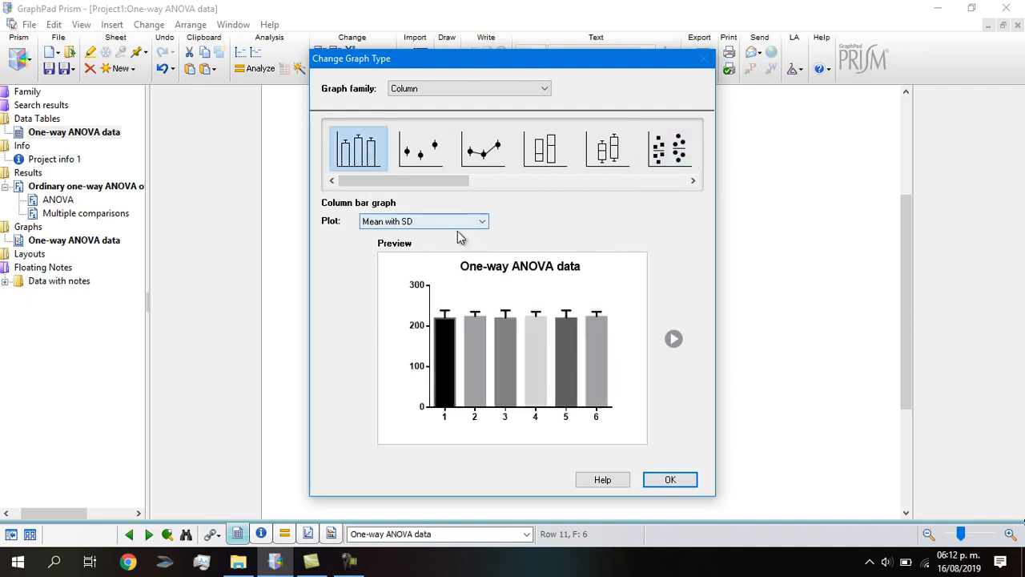
left_click(481, 225)
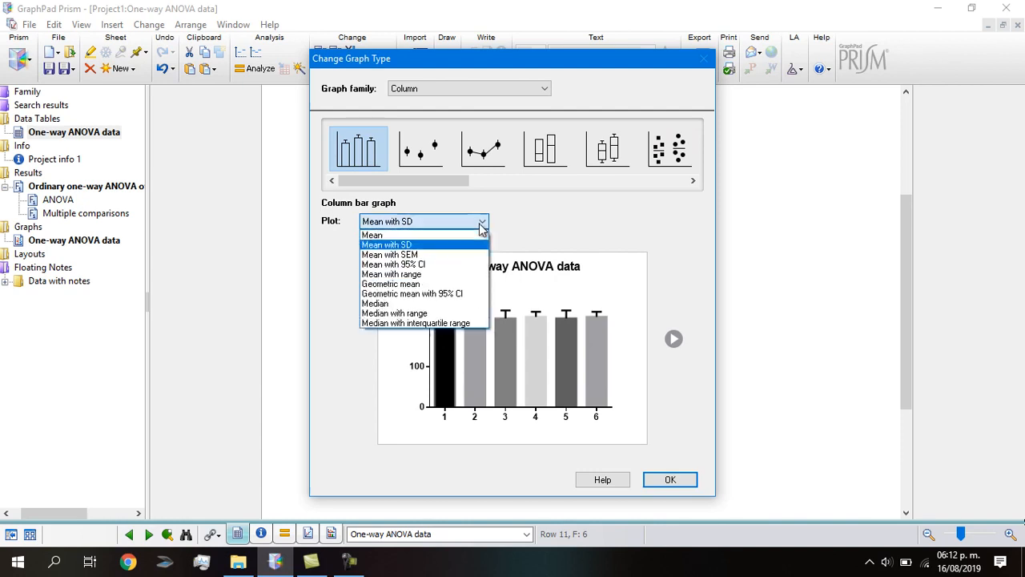
left_click(429, 255)
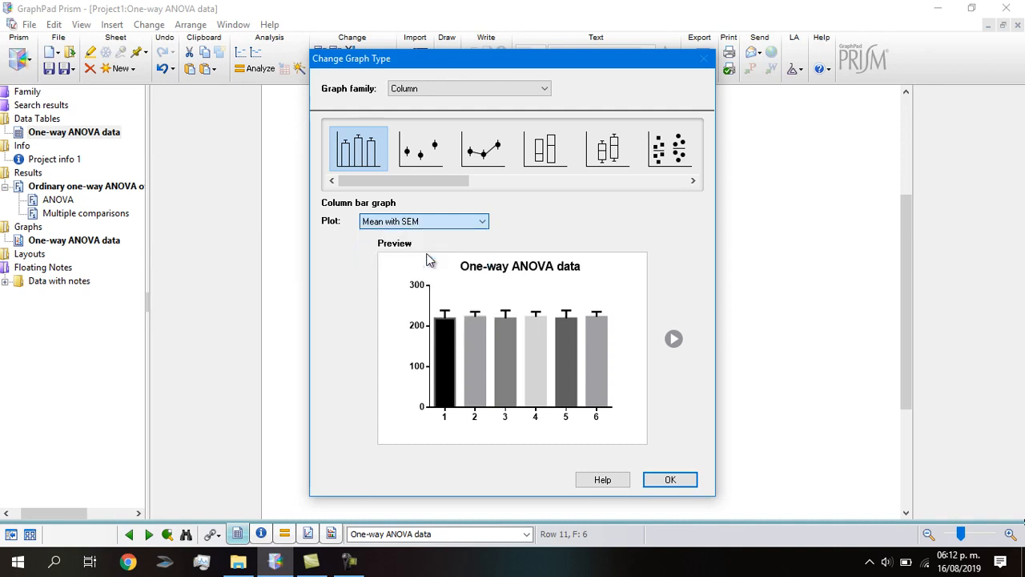
left_click(673, 481)
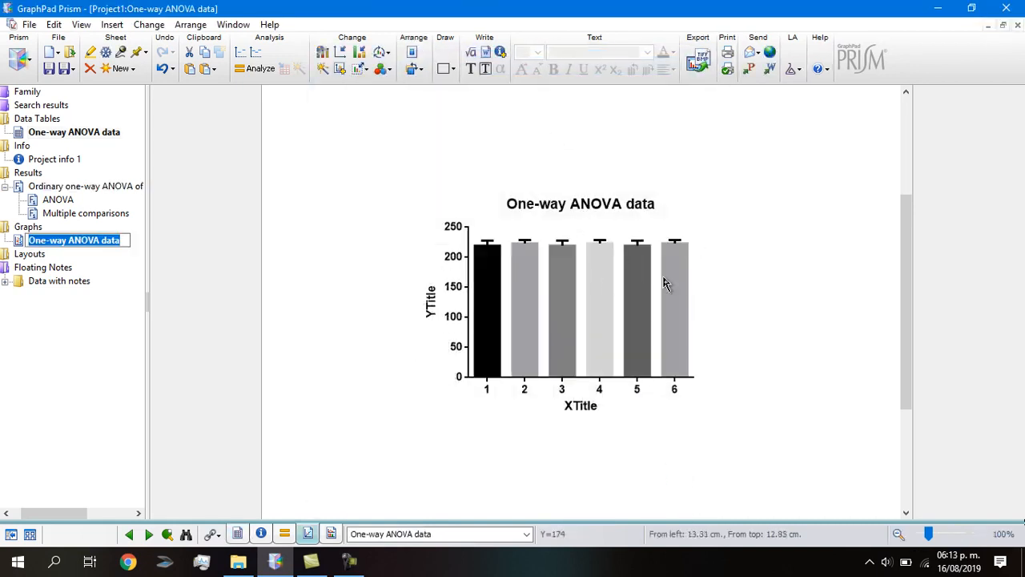
- Replace the XTitle placeholder under groups 1–6 with 'Lotes'
left_click(587, 408)
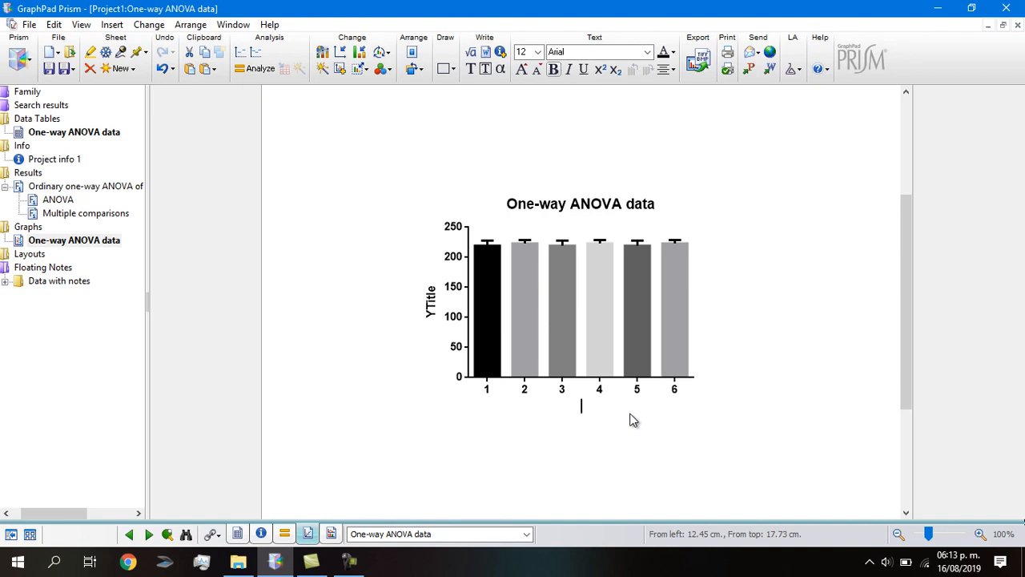
type("Ñote")
type("tes")
left_click(433, 300)
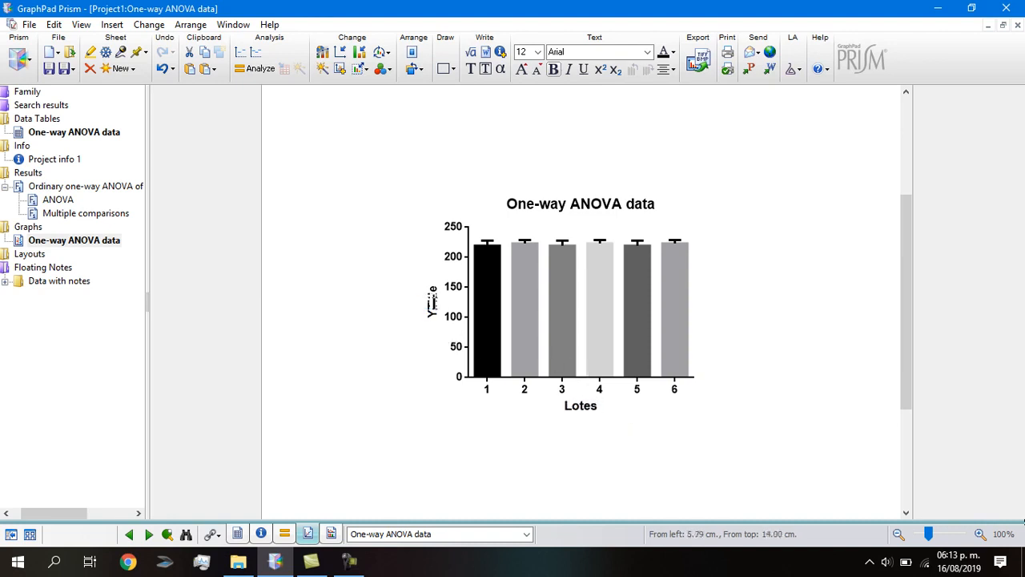